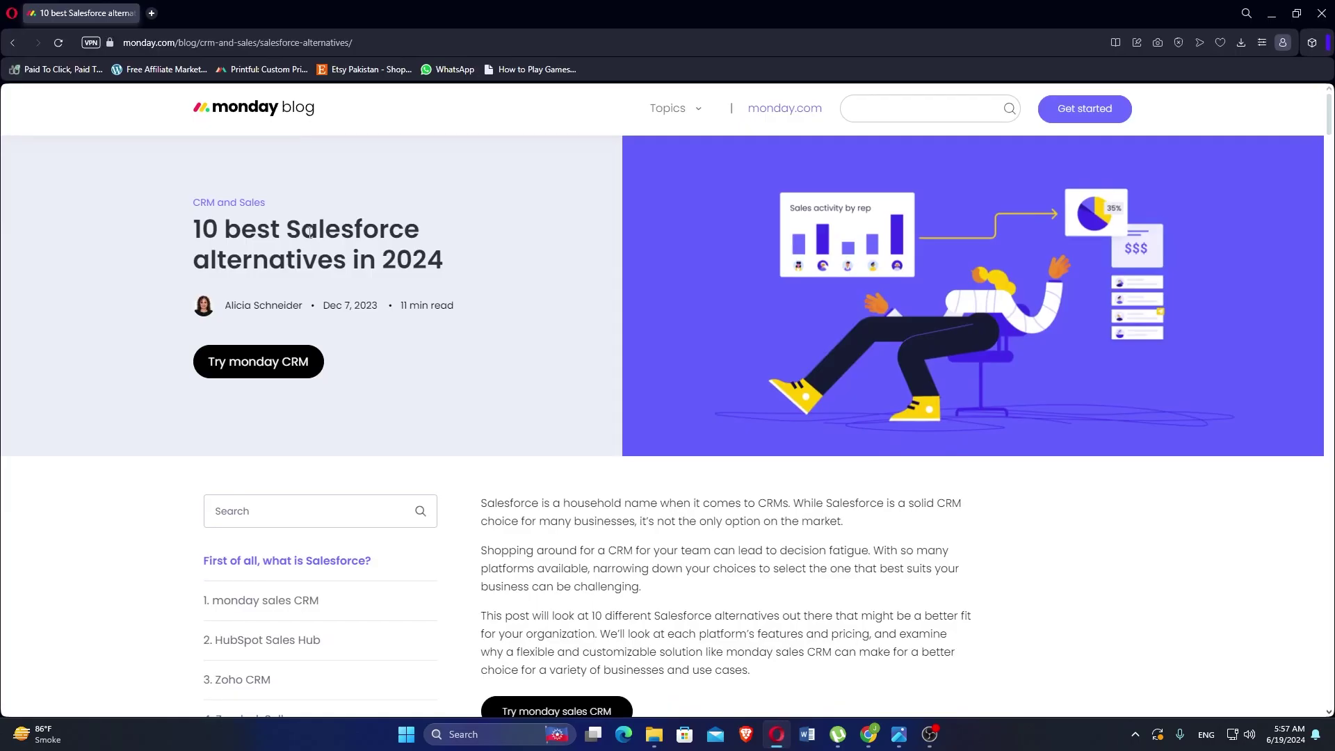
Highlight the title '10 best Salesforce alternatives in 2024', then clear the selection.
left_click_drag(188, 235, 442, 268)
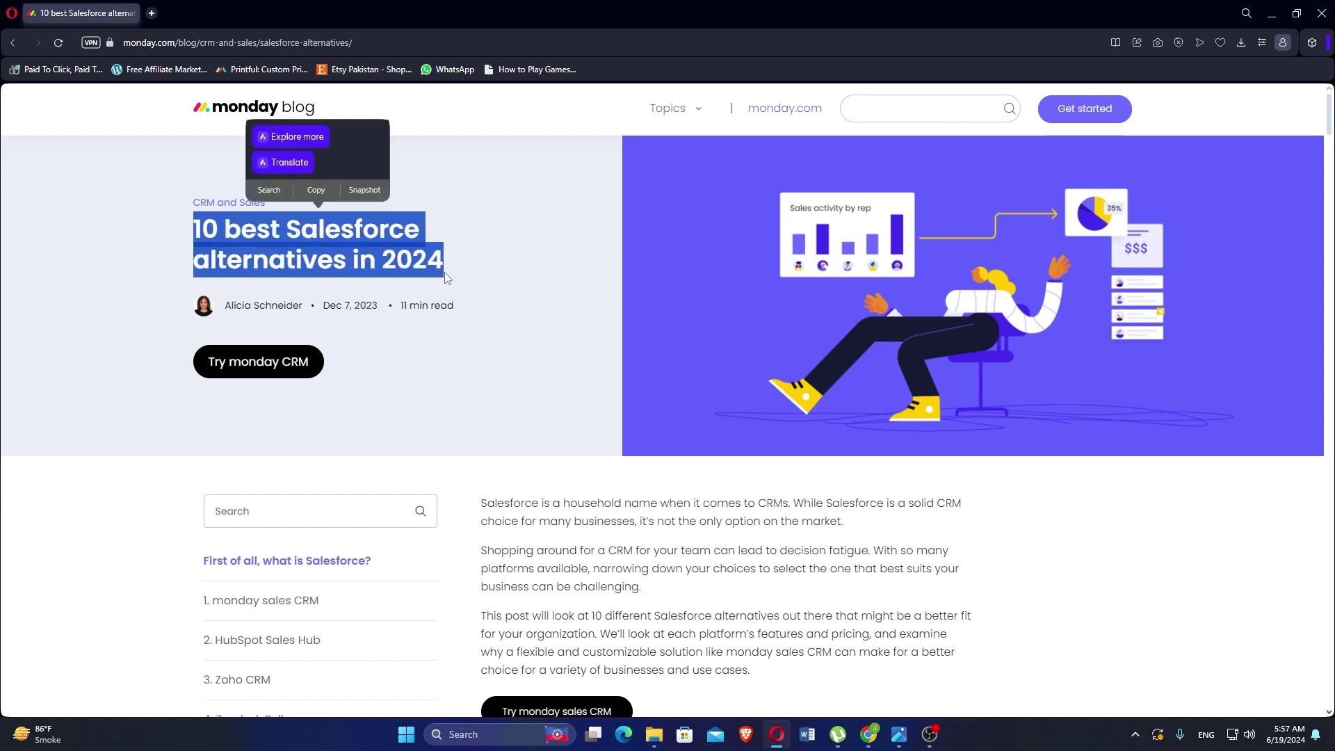
left_click(106, 433)
scroll(106, 433, "down", 8)
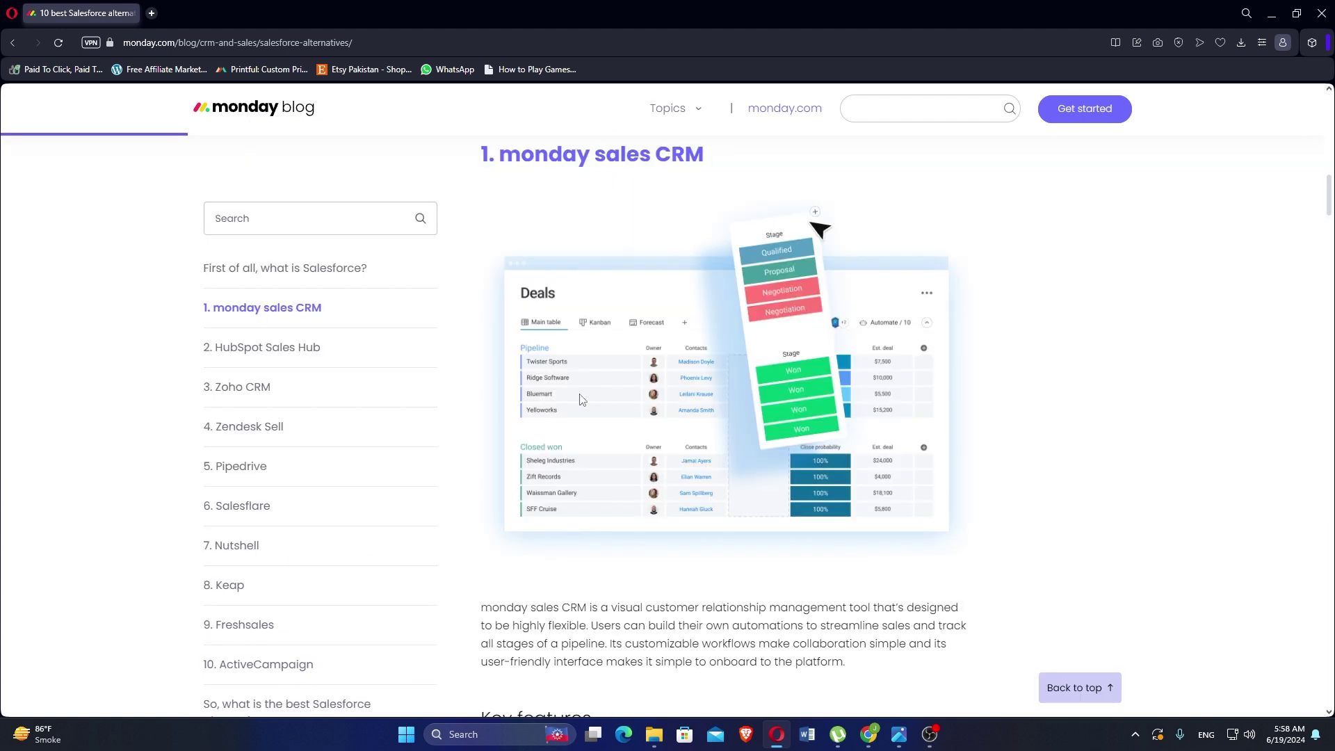
scroll(581, 399, "down", 4)
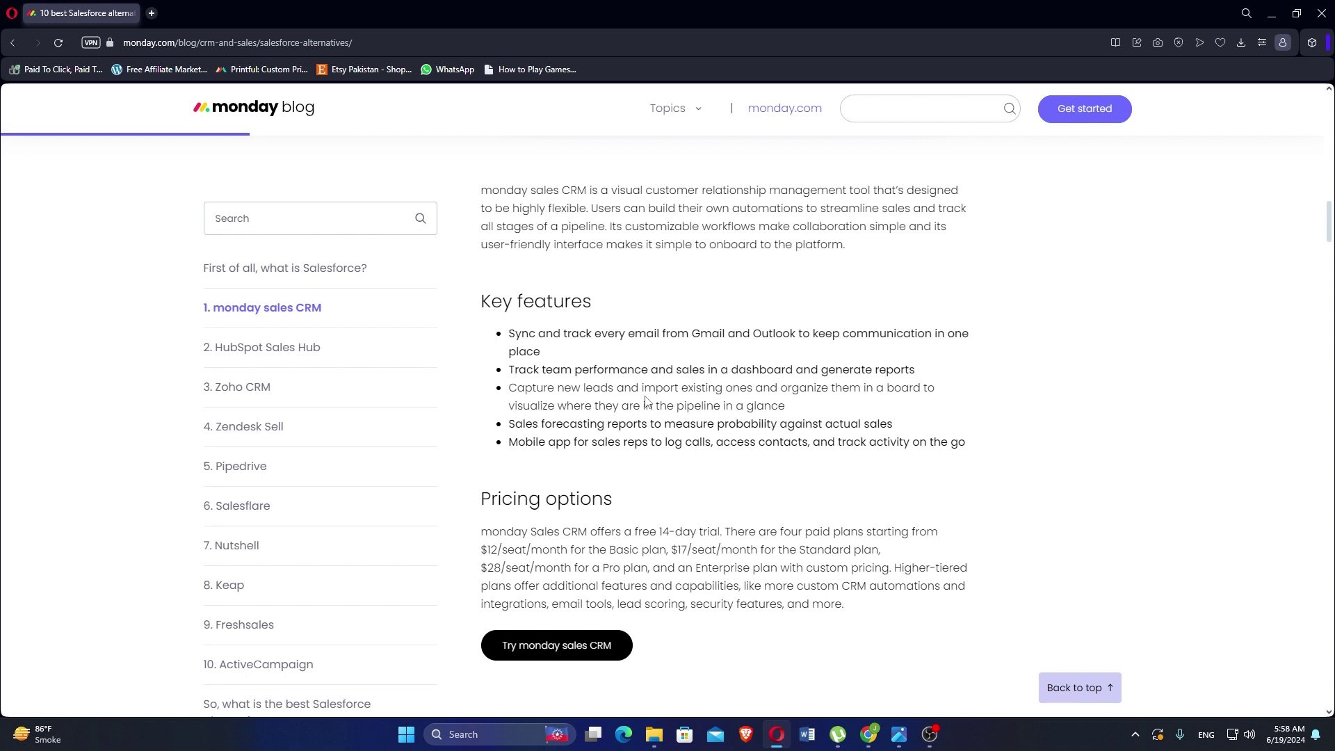
scroll(646, 404, "down", 2)
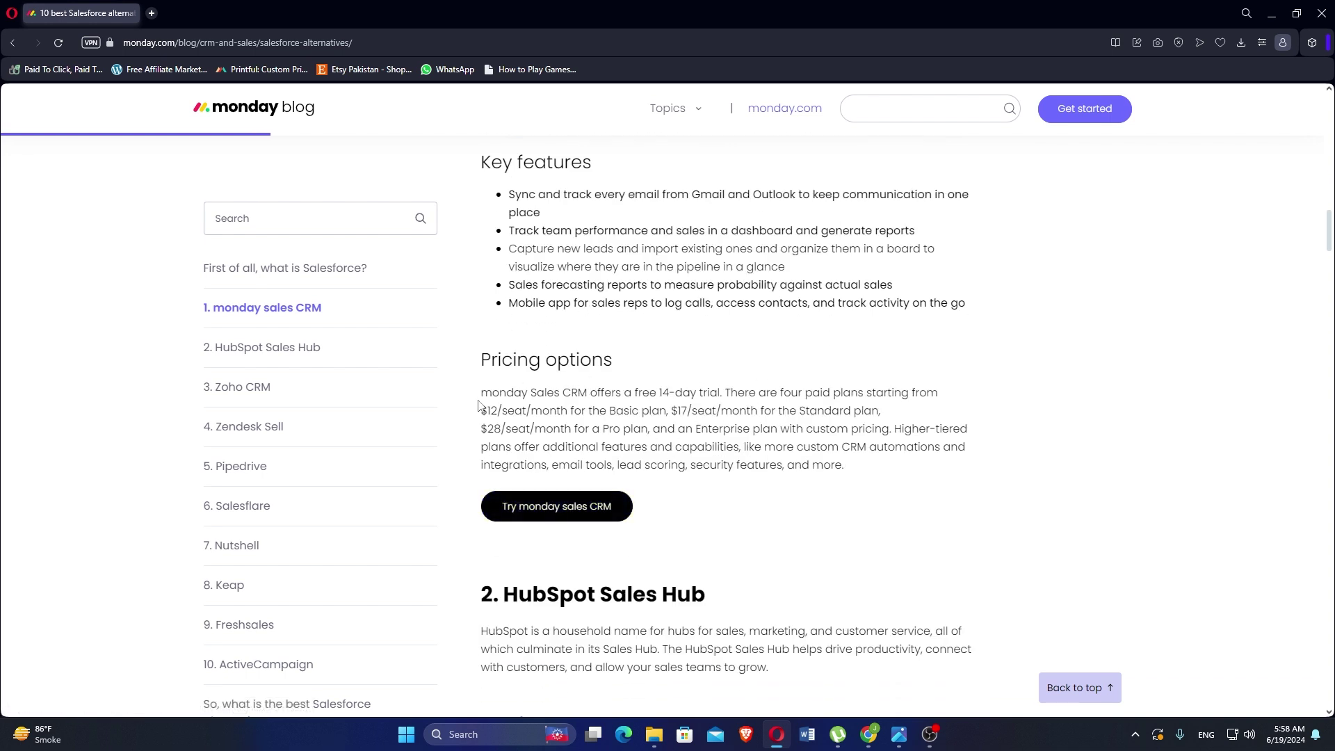
Highlight monday sales CRM's free 14-day trial, paid plans and Enterprise pricing, then deselect.
mouse_move(479, 397)
left_mouse_down()
mouse_move(739, 394)
mouse_move(722, 394)
left_mouse_up()
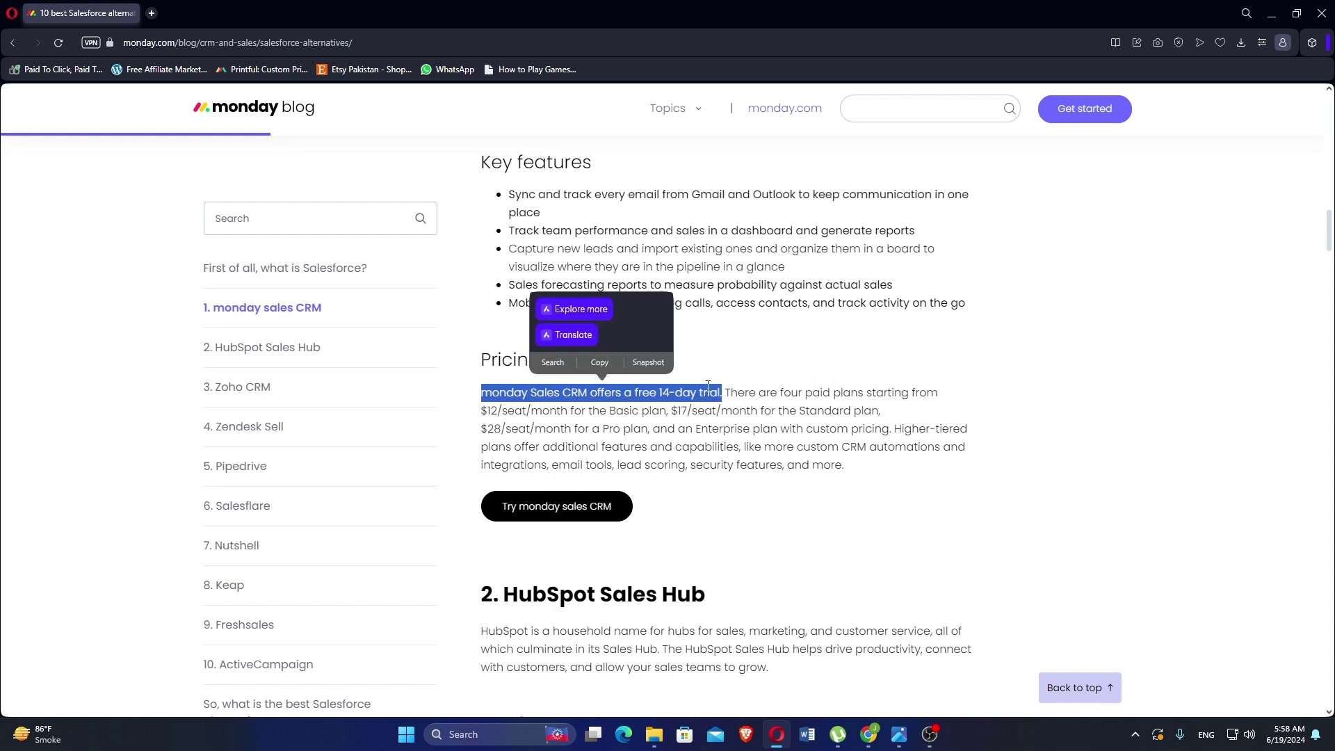
mouse_move(726, 394)
left_mouse_down()
mouse_move(745, 413)
mouse_move(654, 433)
left_mouse_up()
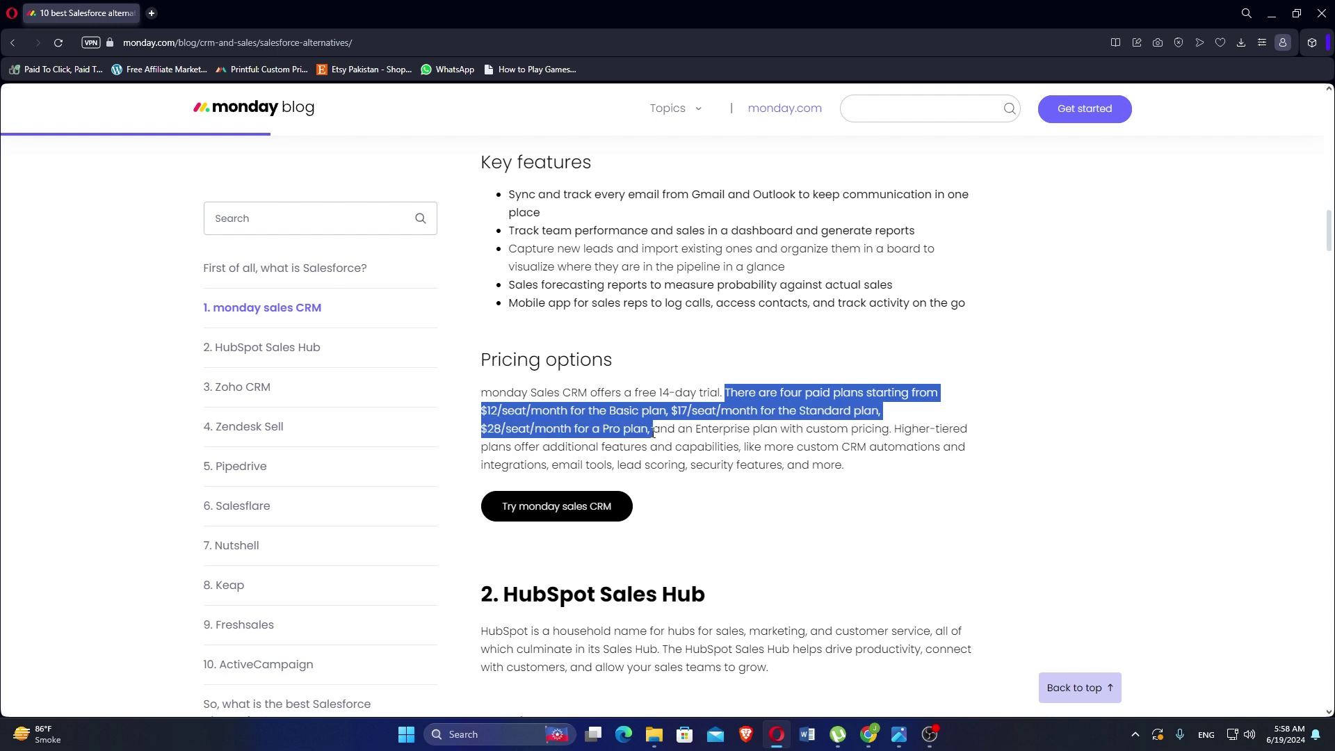
left_click_drag(726, 394, 893, 430)
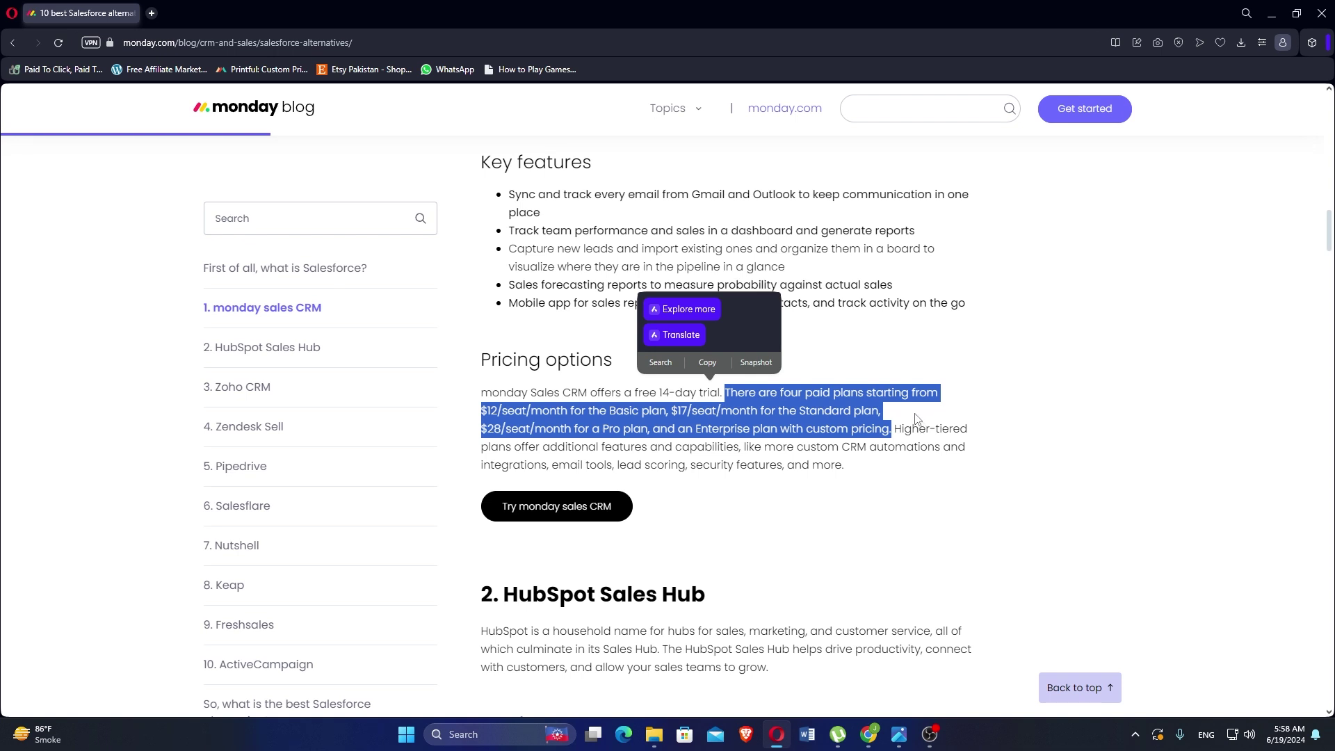
left_click(810, 530)
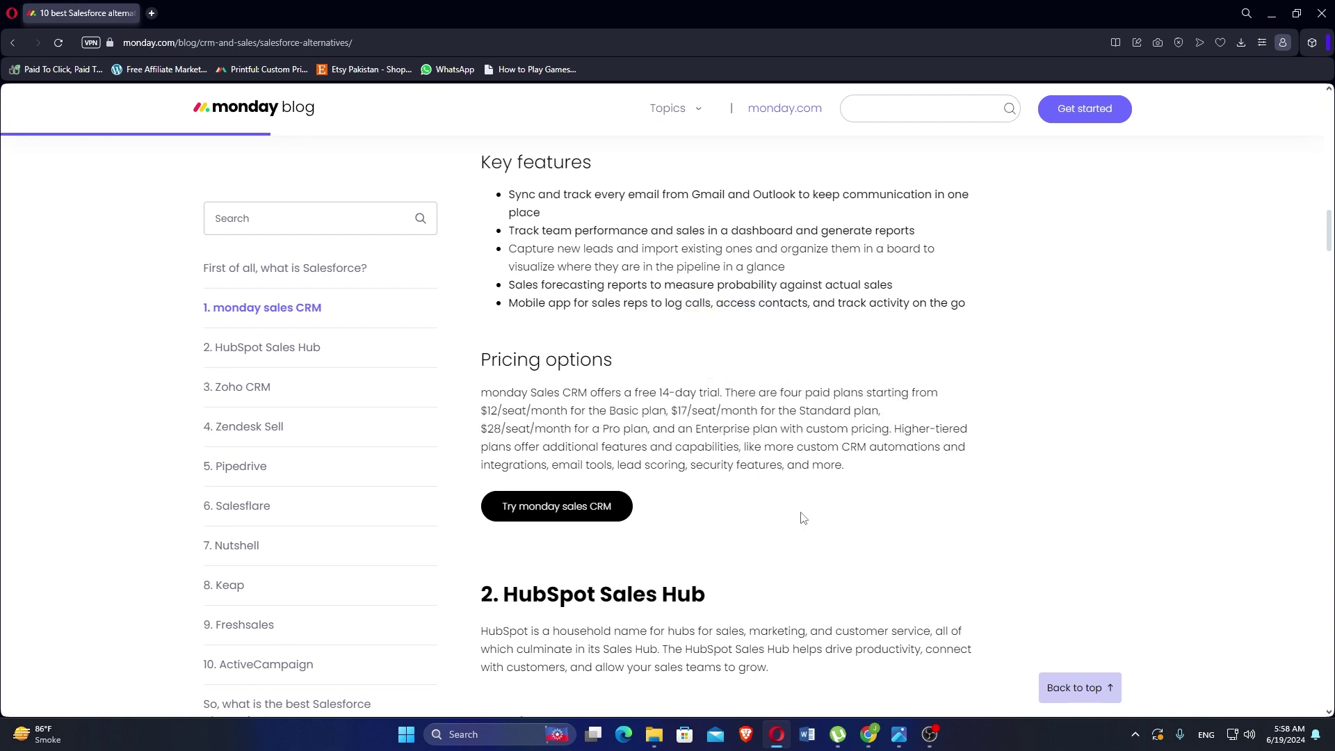
scroll(801, 518, "down", 4)
scroll(801, 517, "down", 2)
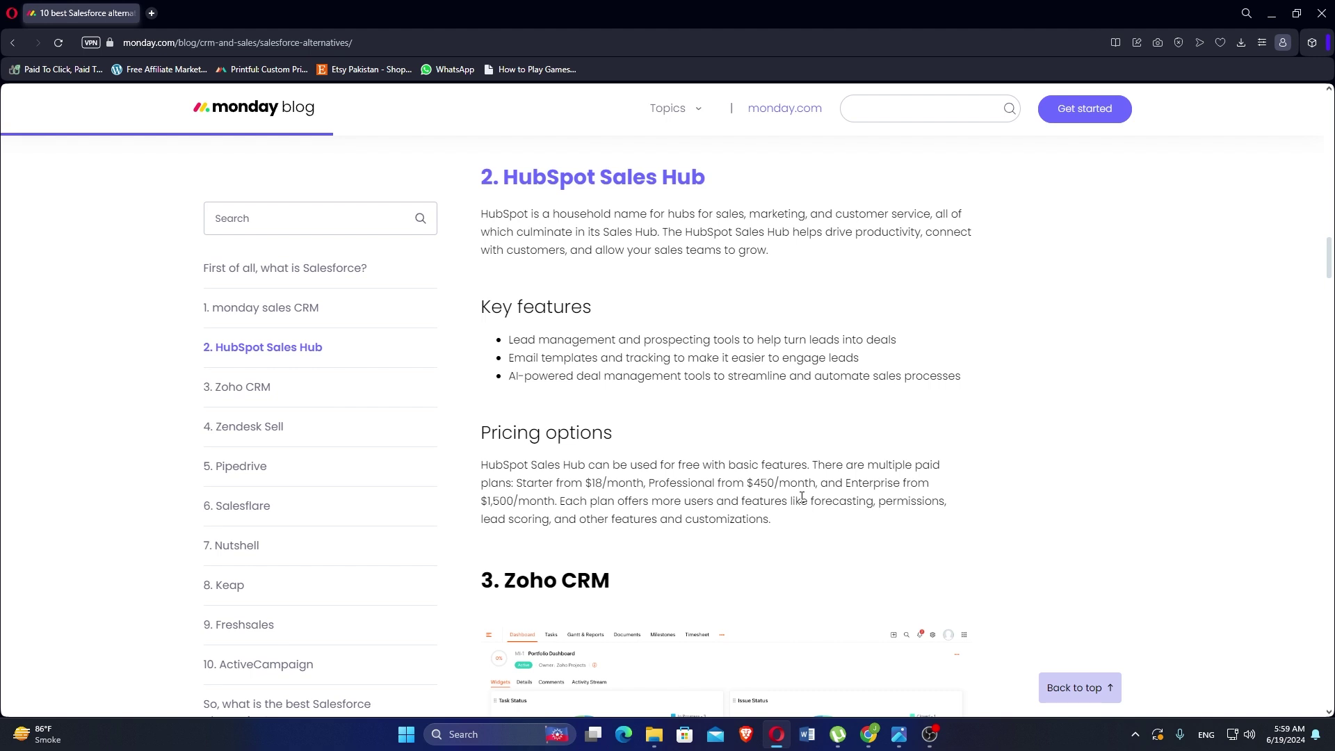
scroll(802, 499, "down", 4)
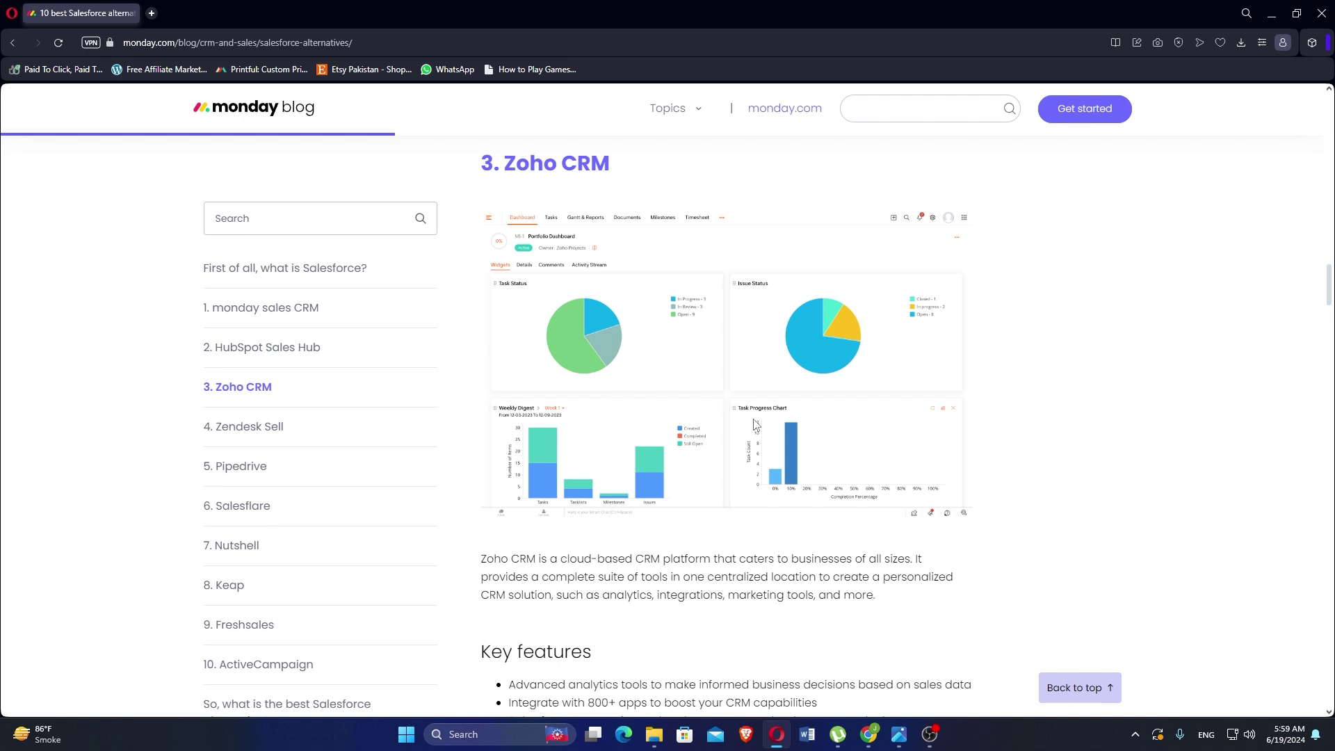
scroll(756, 424, "down", 3)
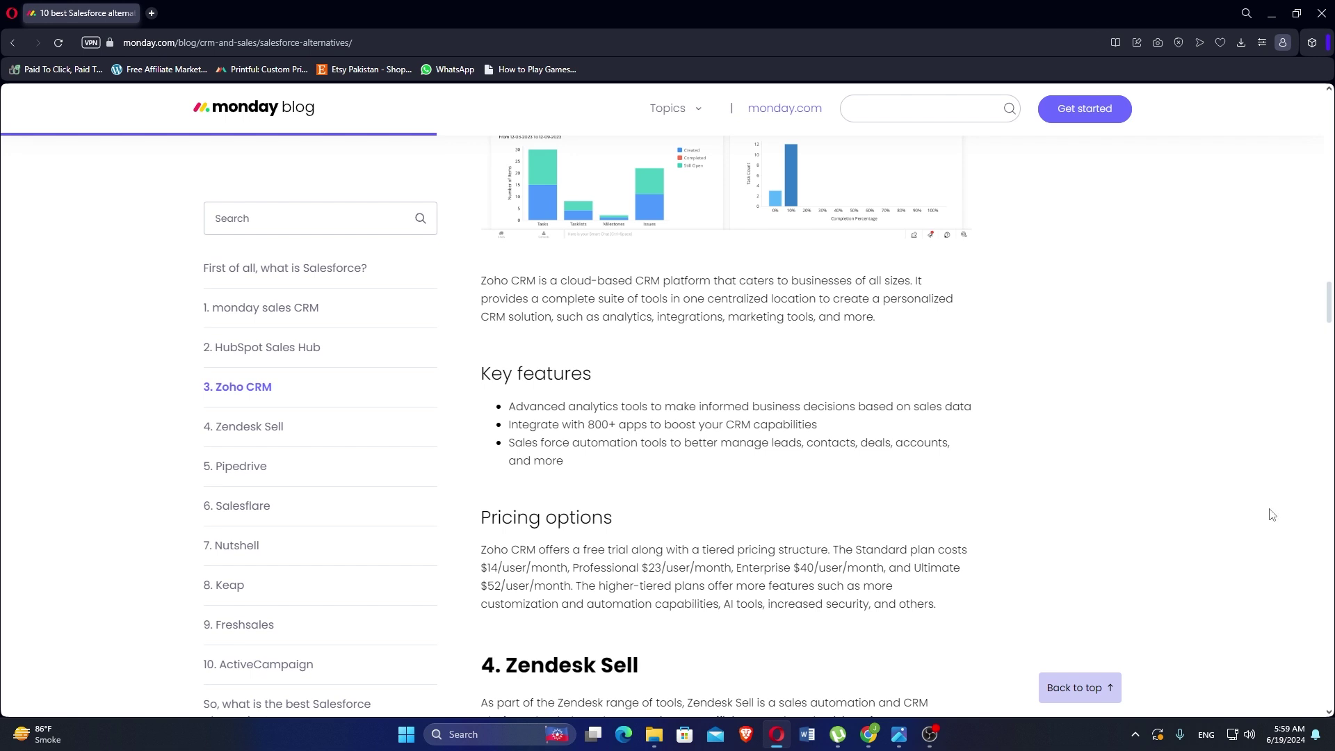
scroll(1270, 511, "down", 5)
scroll(1270, 524, "up", 2)
scroll(1270, 525, "down", 4)
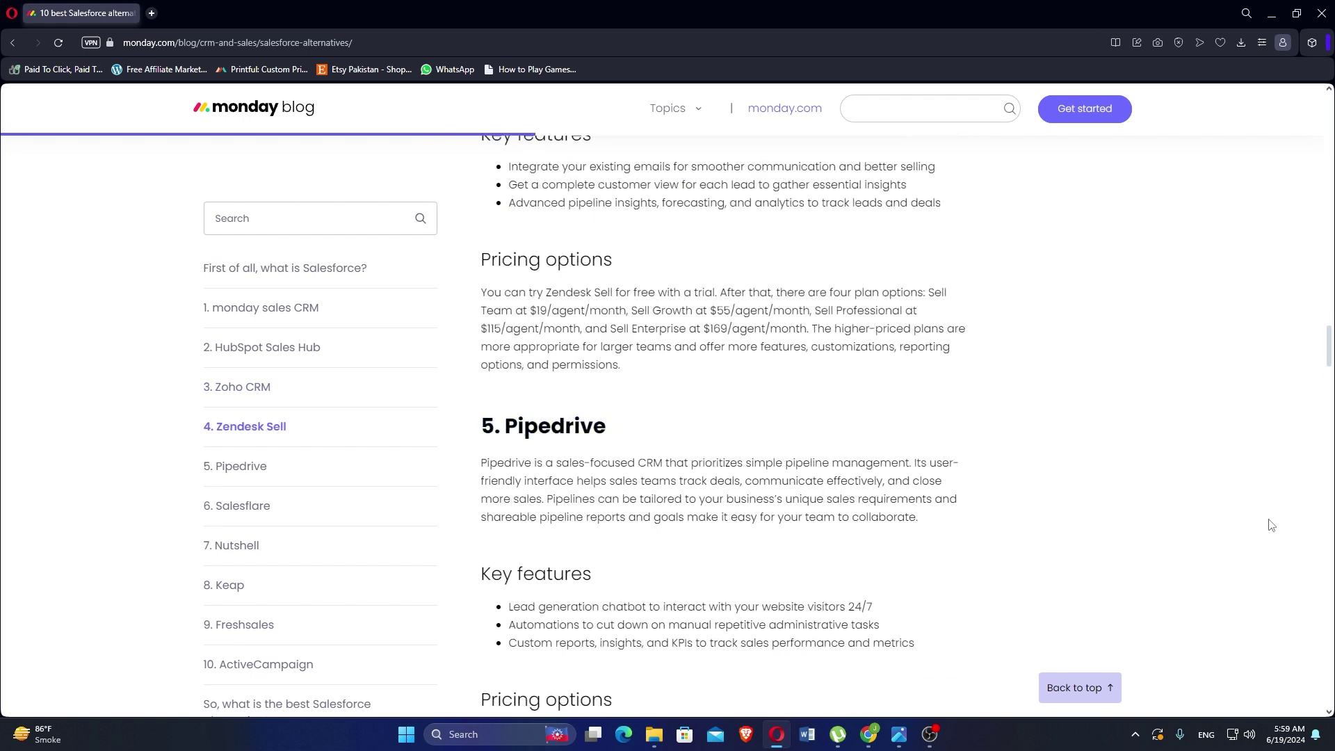
scroll(1271, 525, "up", 4)
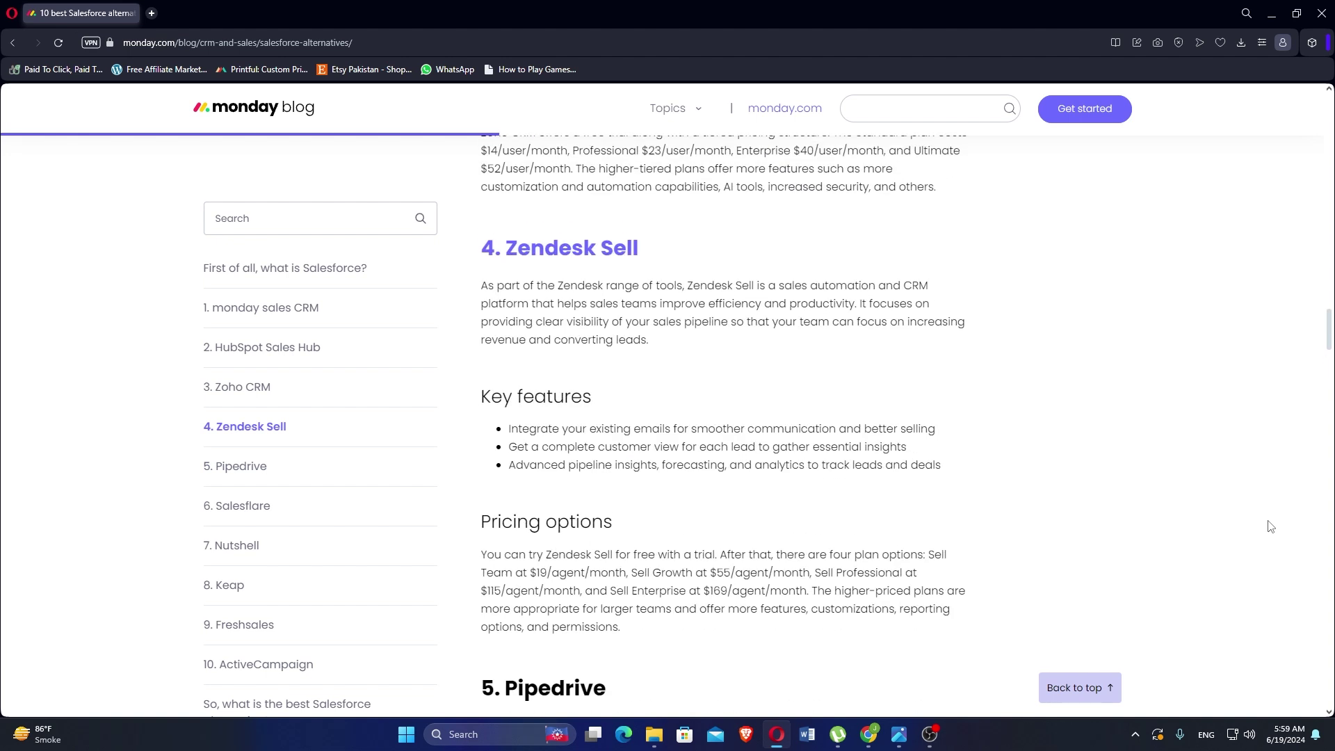
scroll(1270, 524, "up", 1)
scroll(1271, 527, "down", 2)
scroll(1267, 534, "down", 2)
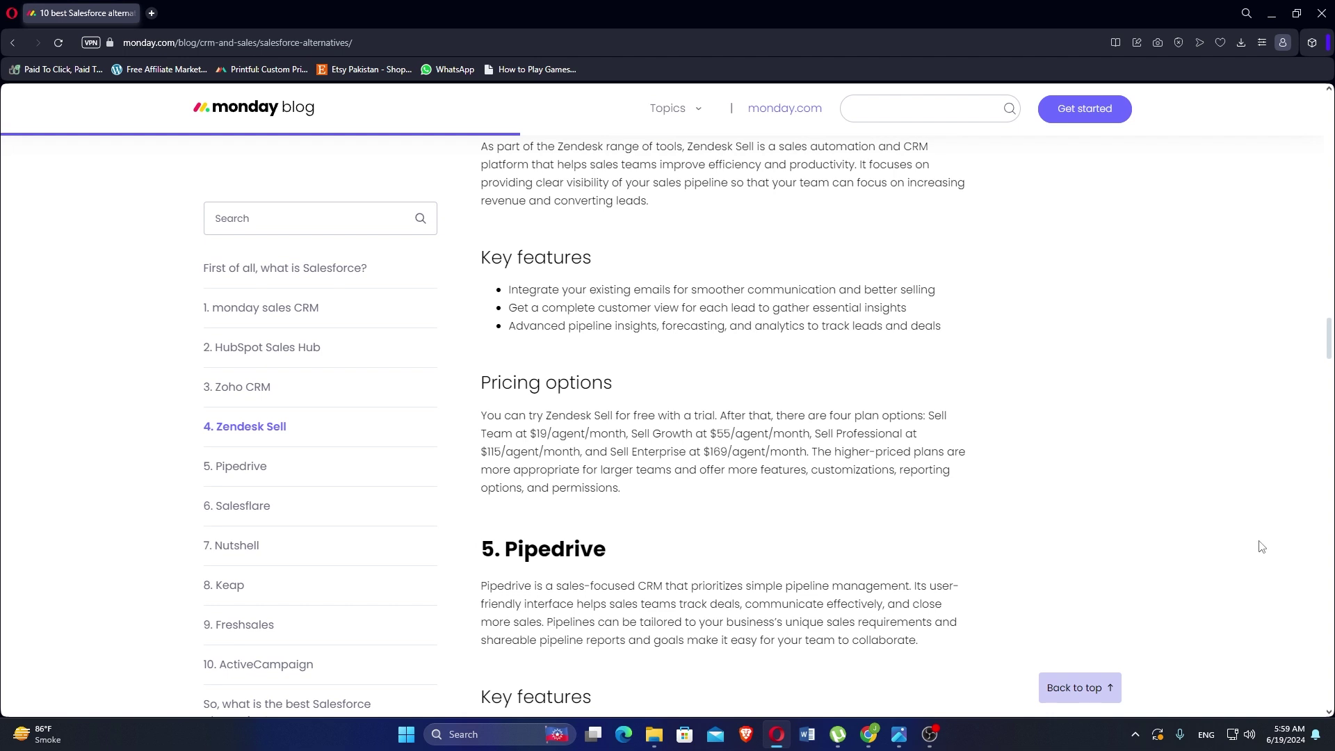
scroll(1264, 542, "down", 2)
scroll(1261, 548, "down", 5)
scroll(1260, 548, "up", 1)
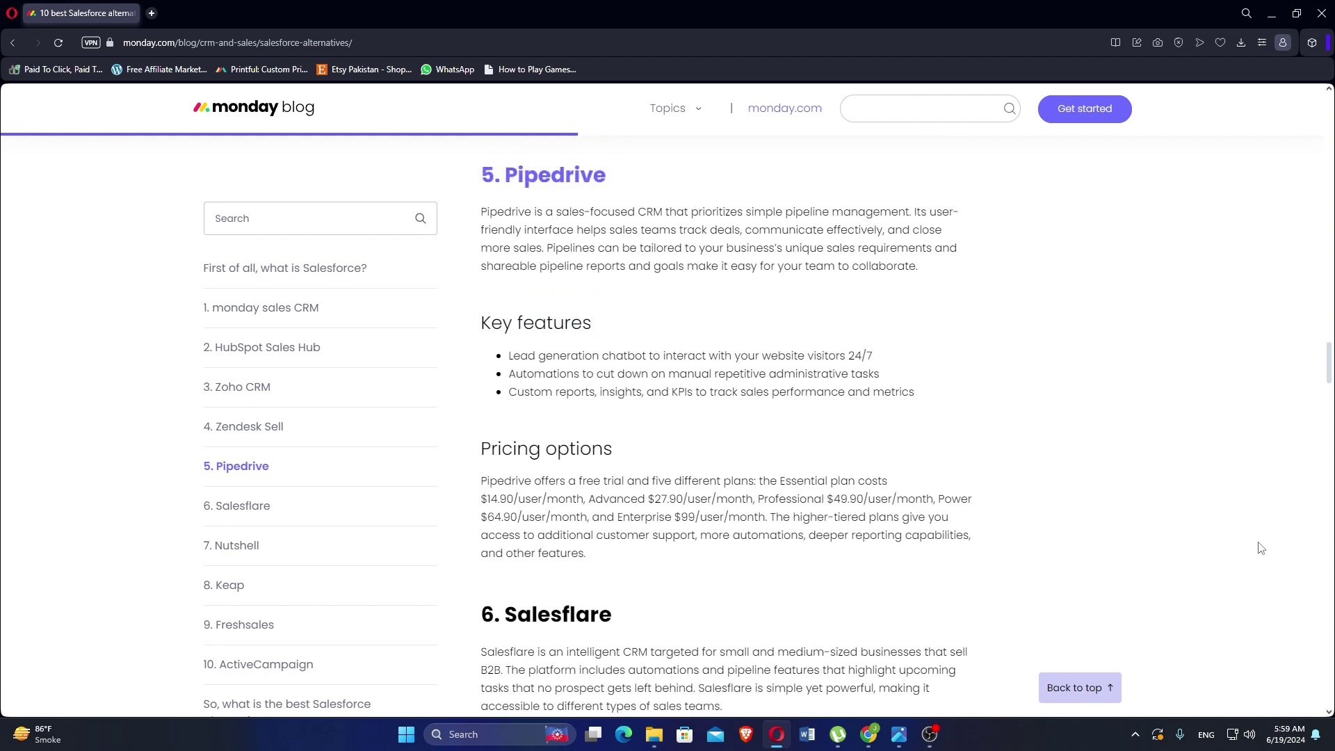
scroll(1261, 548, "up", 2)
scroll(1260, 548, "down", 2)
scroll(1261, 548, "up", 2)
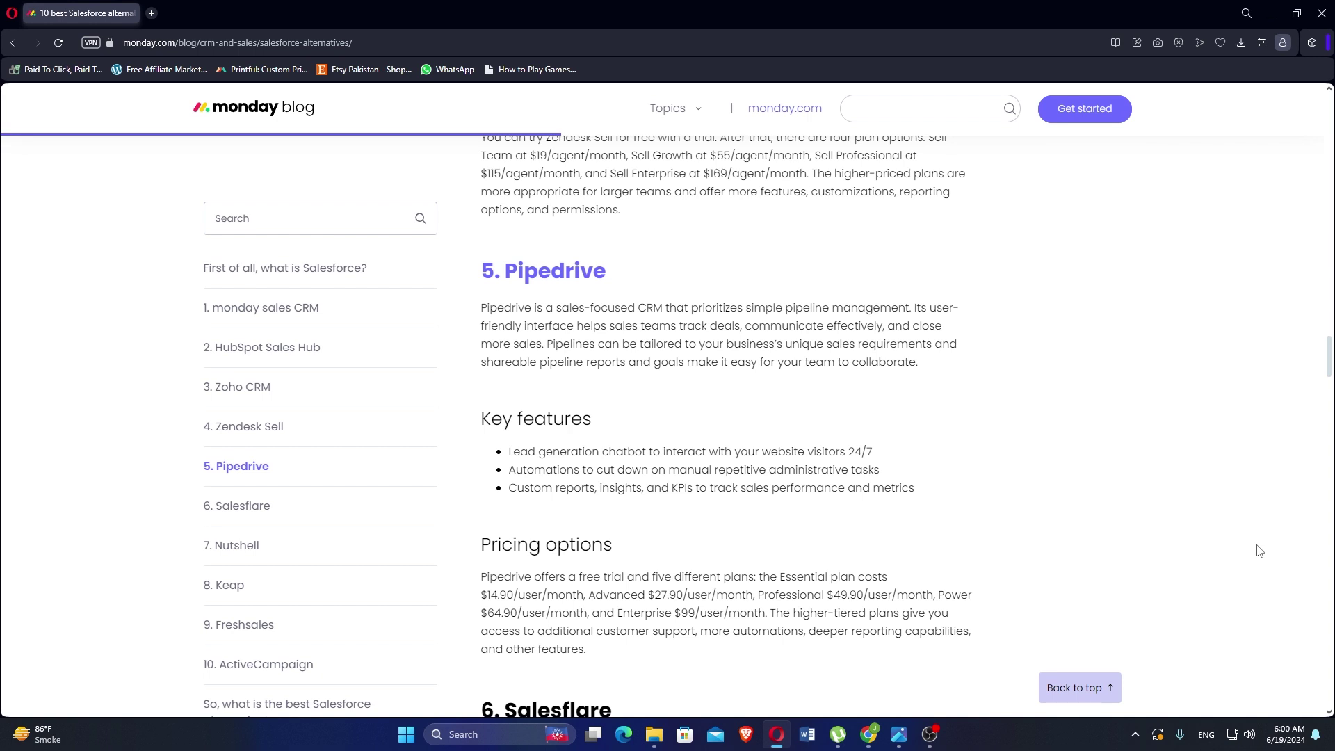
scroll(1259, 551, "down", 3)
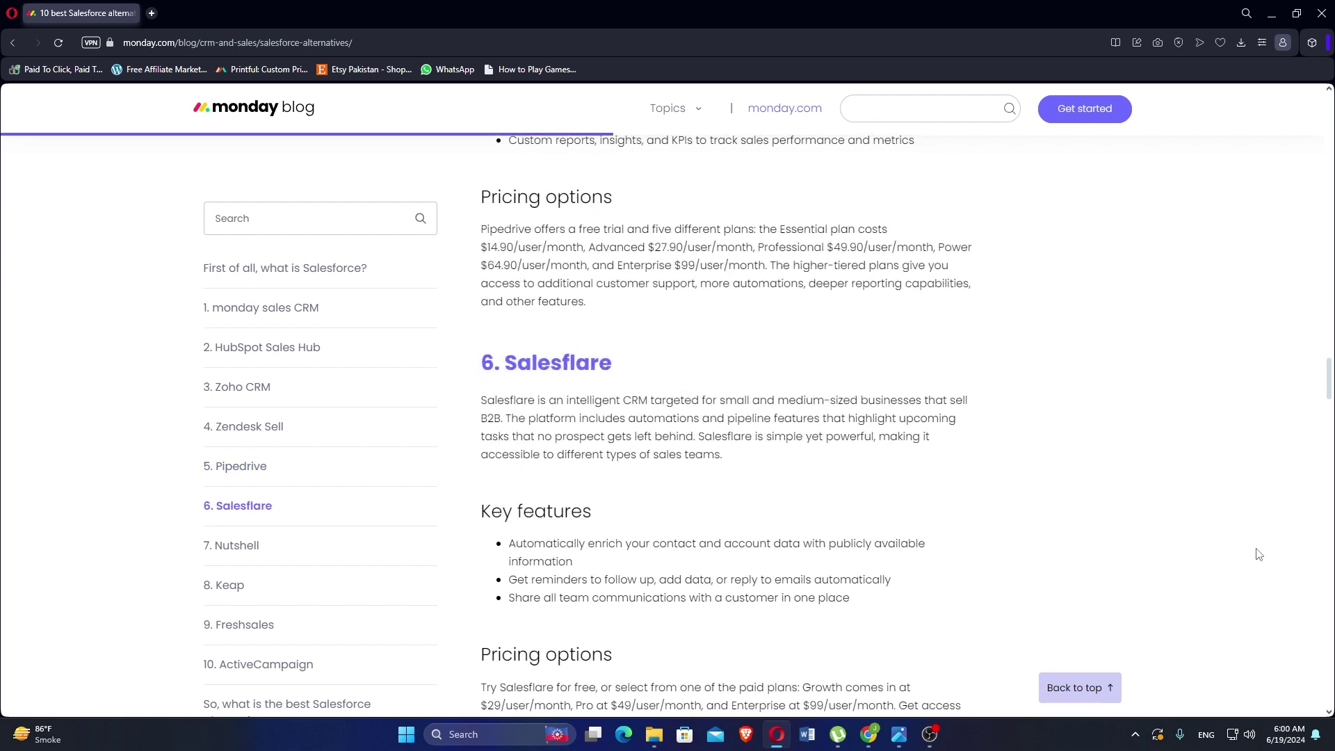
scroll(1258, 554, "down", 1)
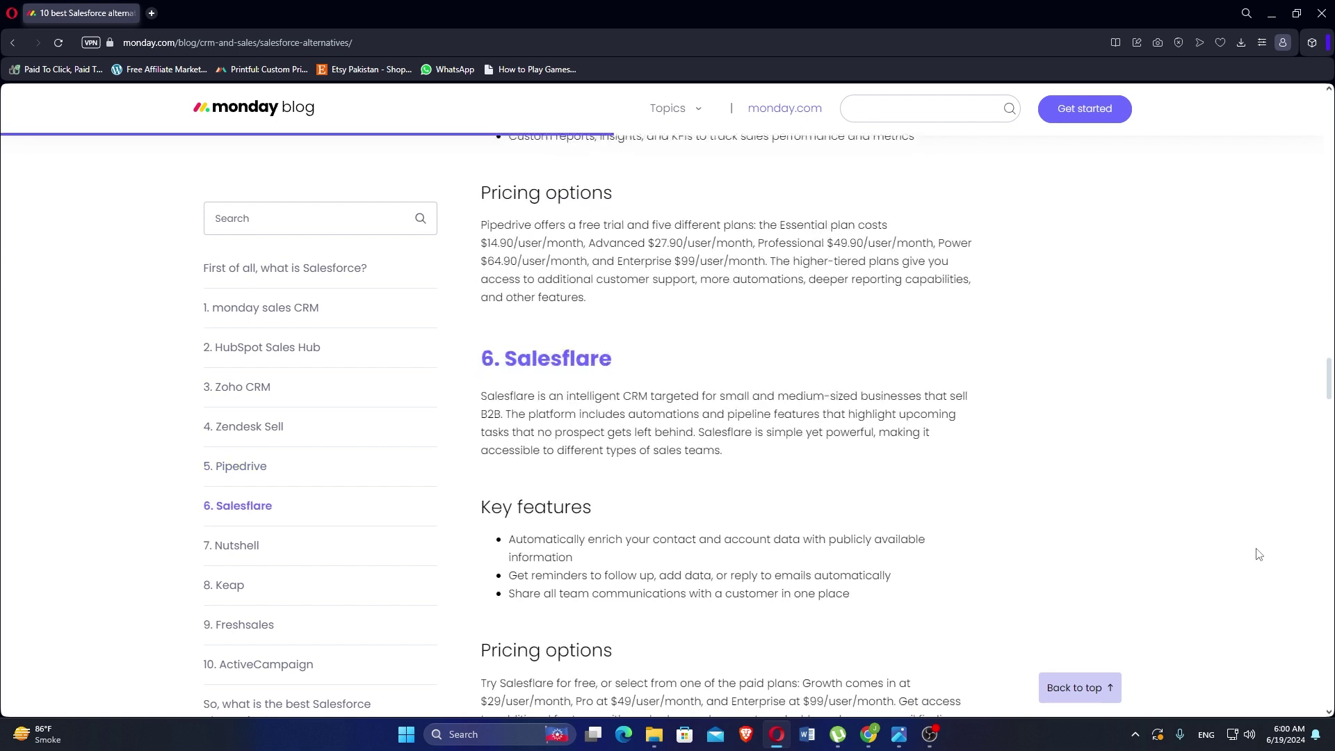
scroll(1259, 555, "down", 1)
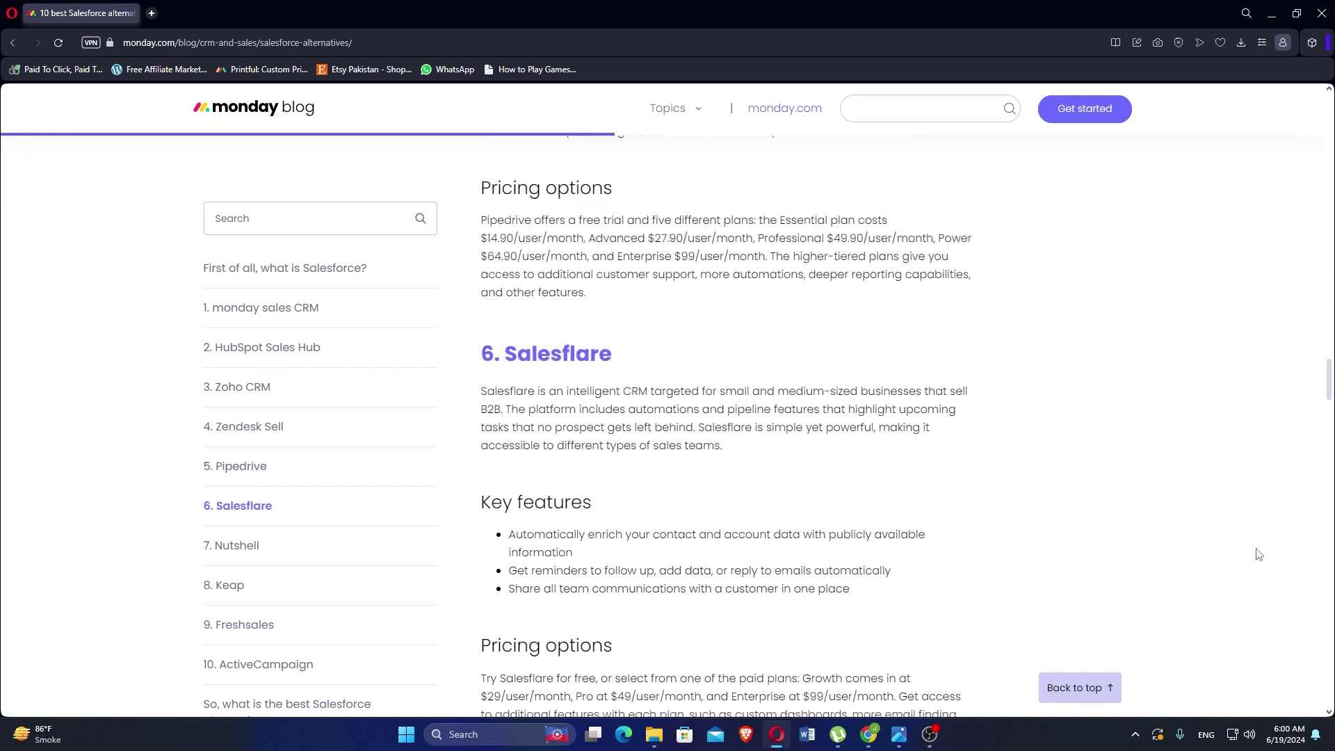
scroll(1258, 554, "down", 1)
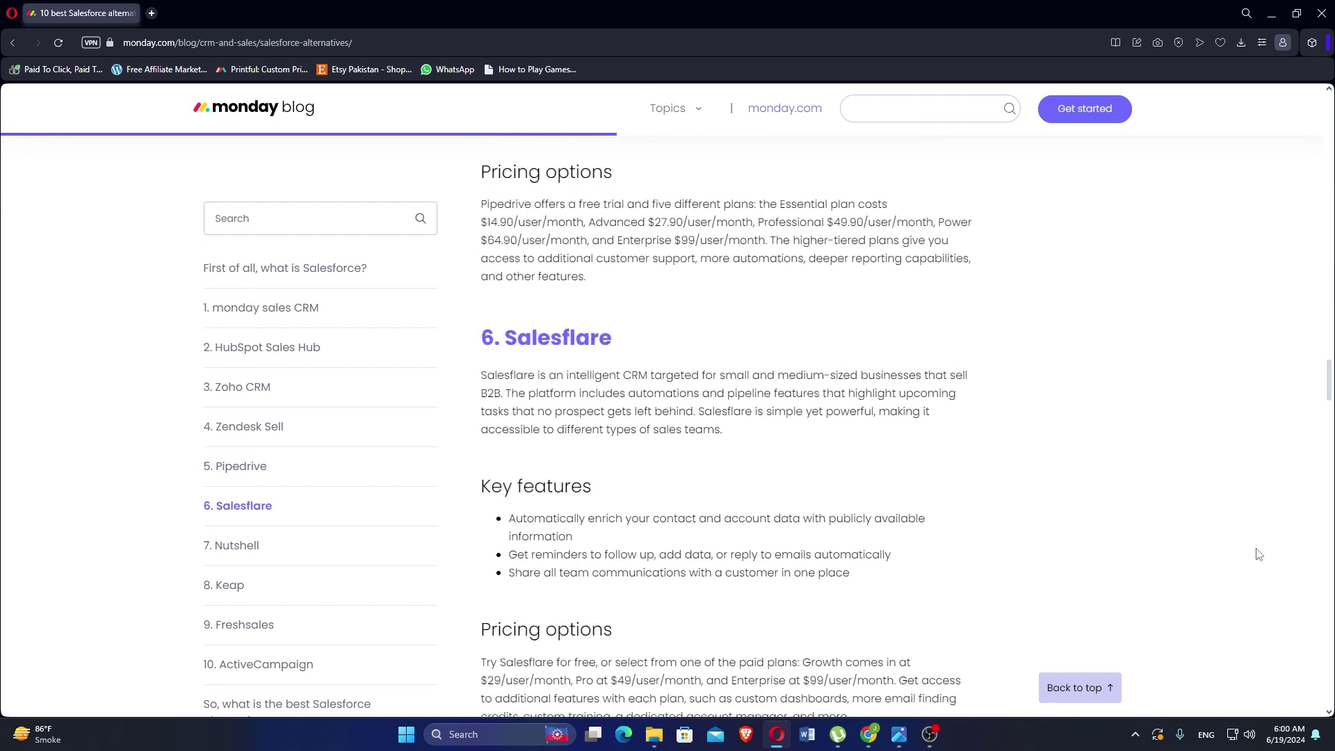
scroll(1258, 553, "down", 1)
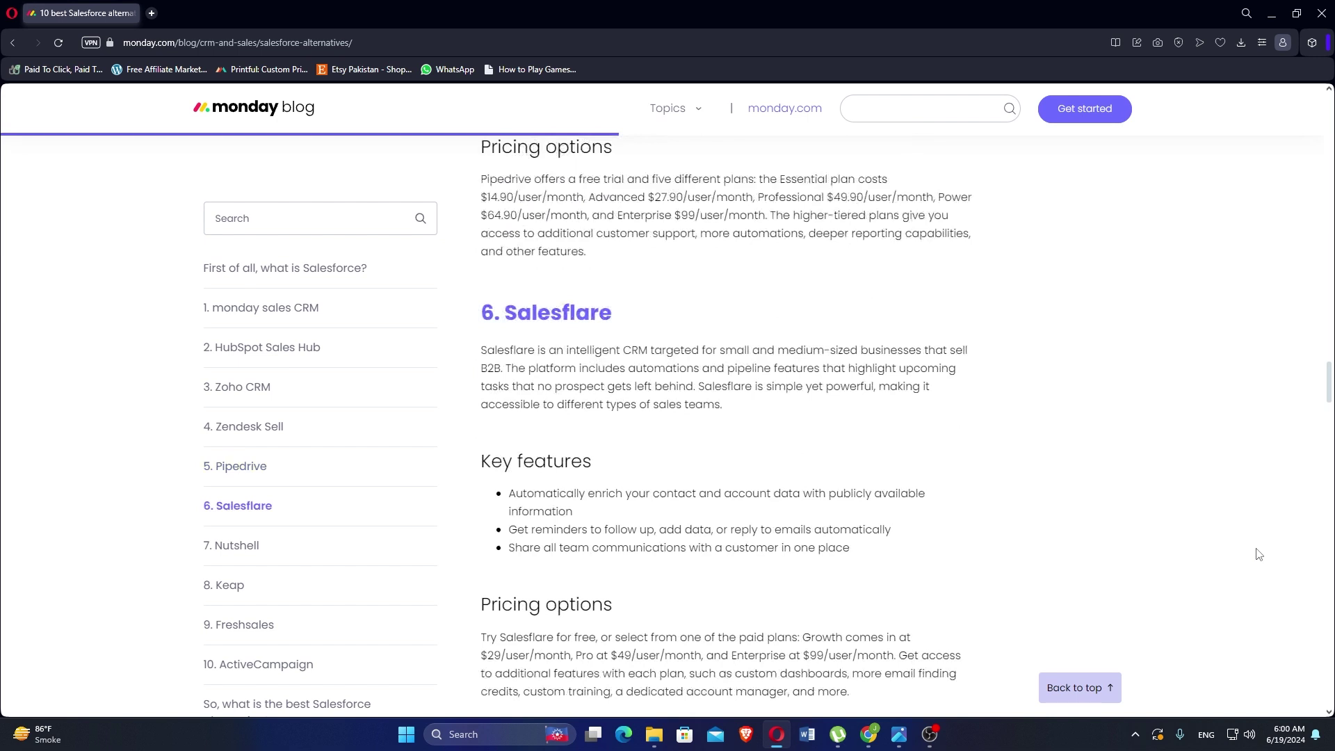
scroll(1258, 554, "down", 1)
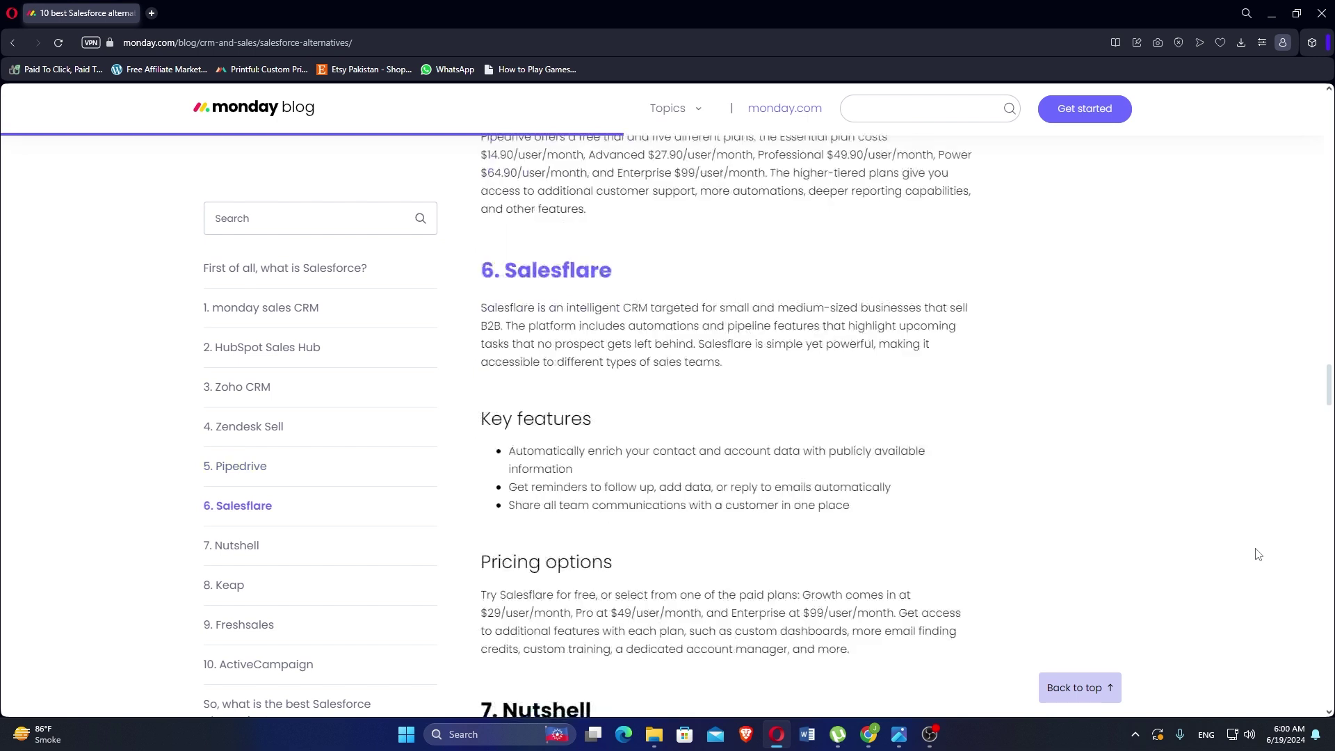
scroll(1259, 555, "down", 1)
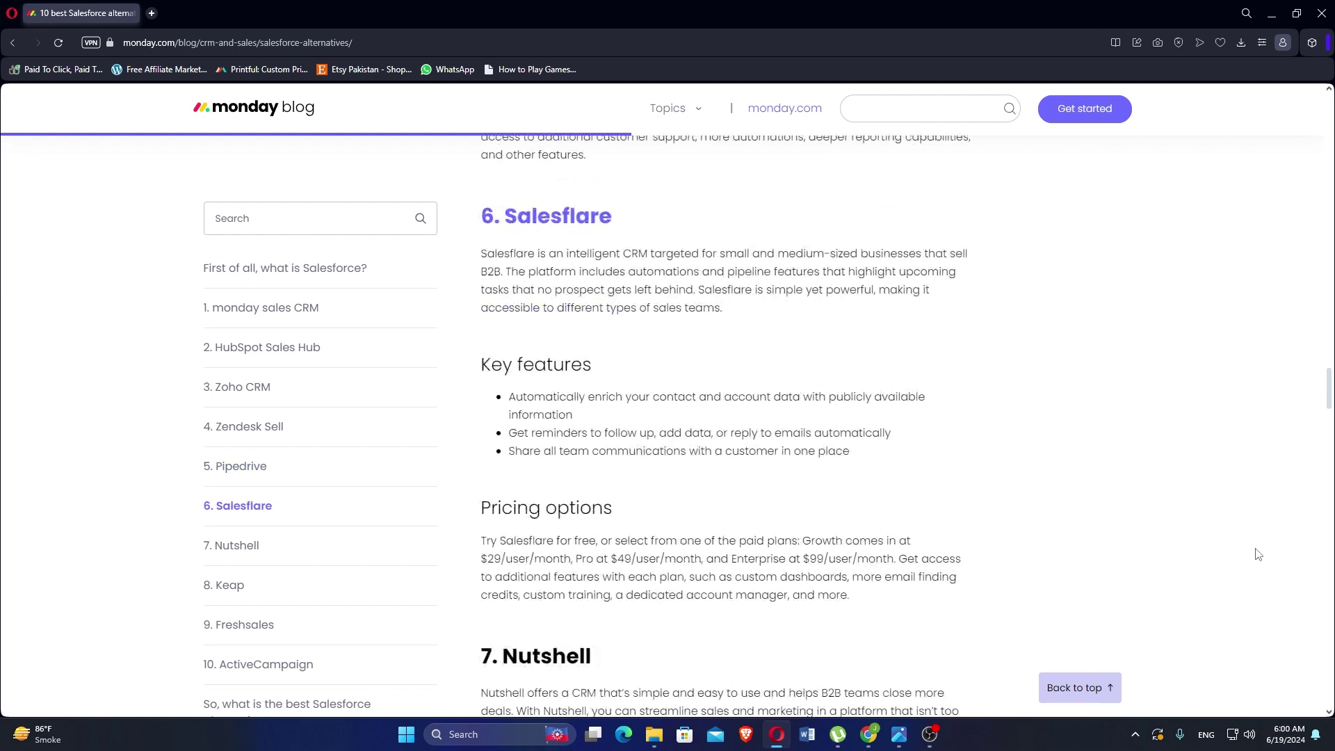
scroll(1258, 554, "down", 1)
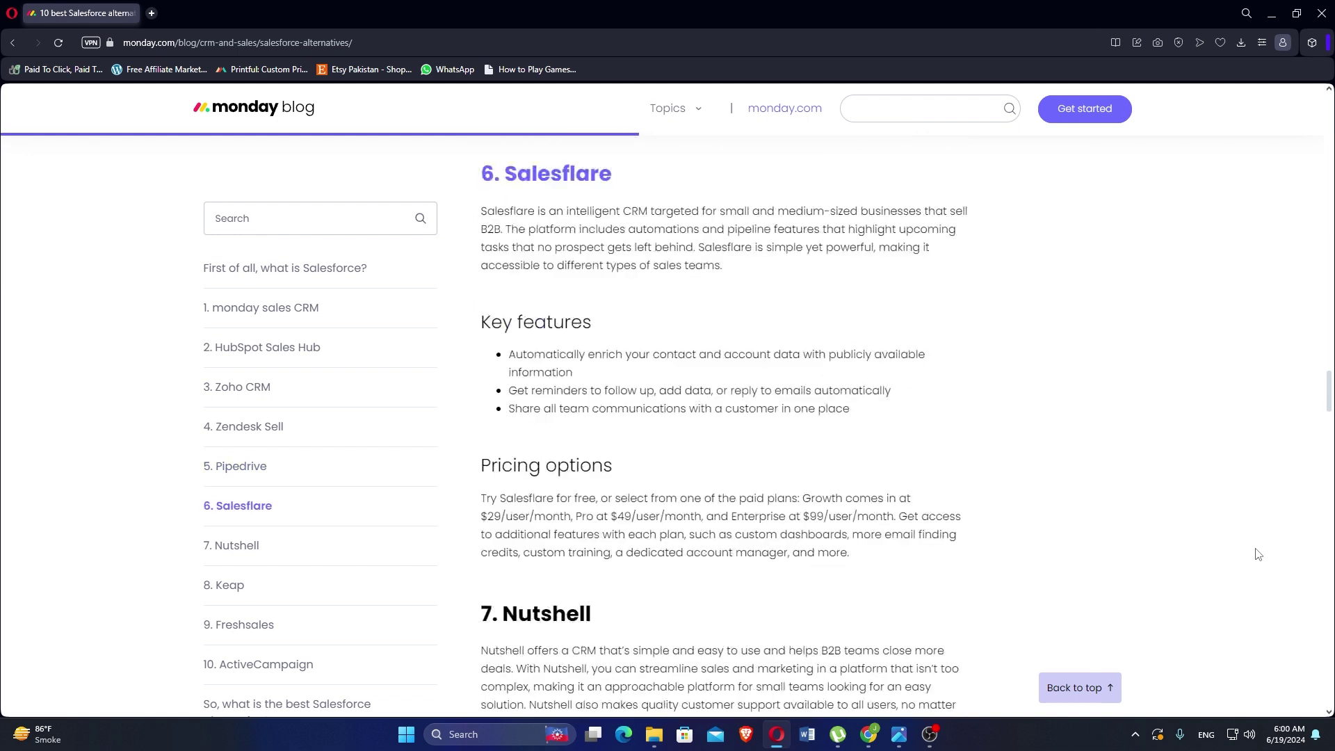
scroll(1257, 554, "down", 1)
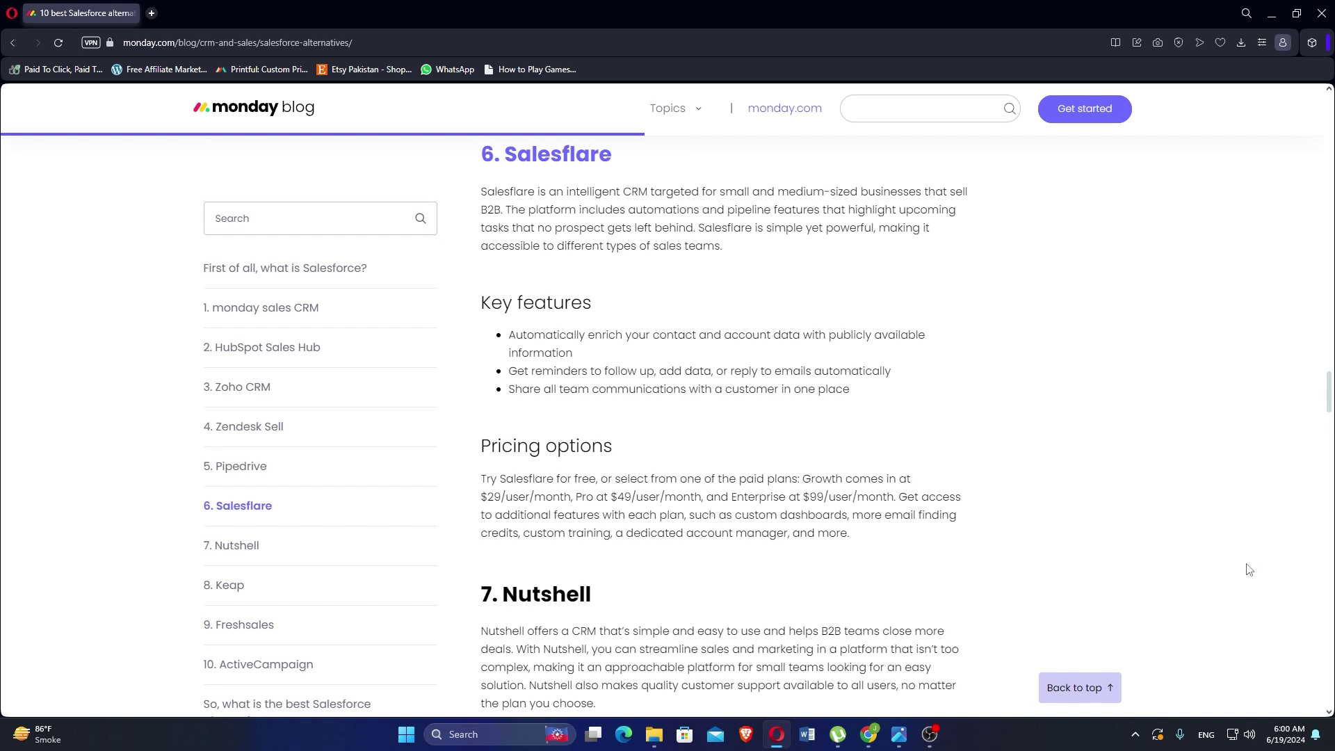
scroll(1238, 579, "down", 3)
scroll(1238, 579, "down", 1)
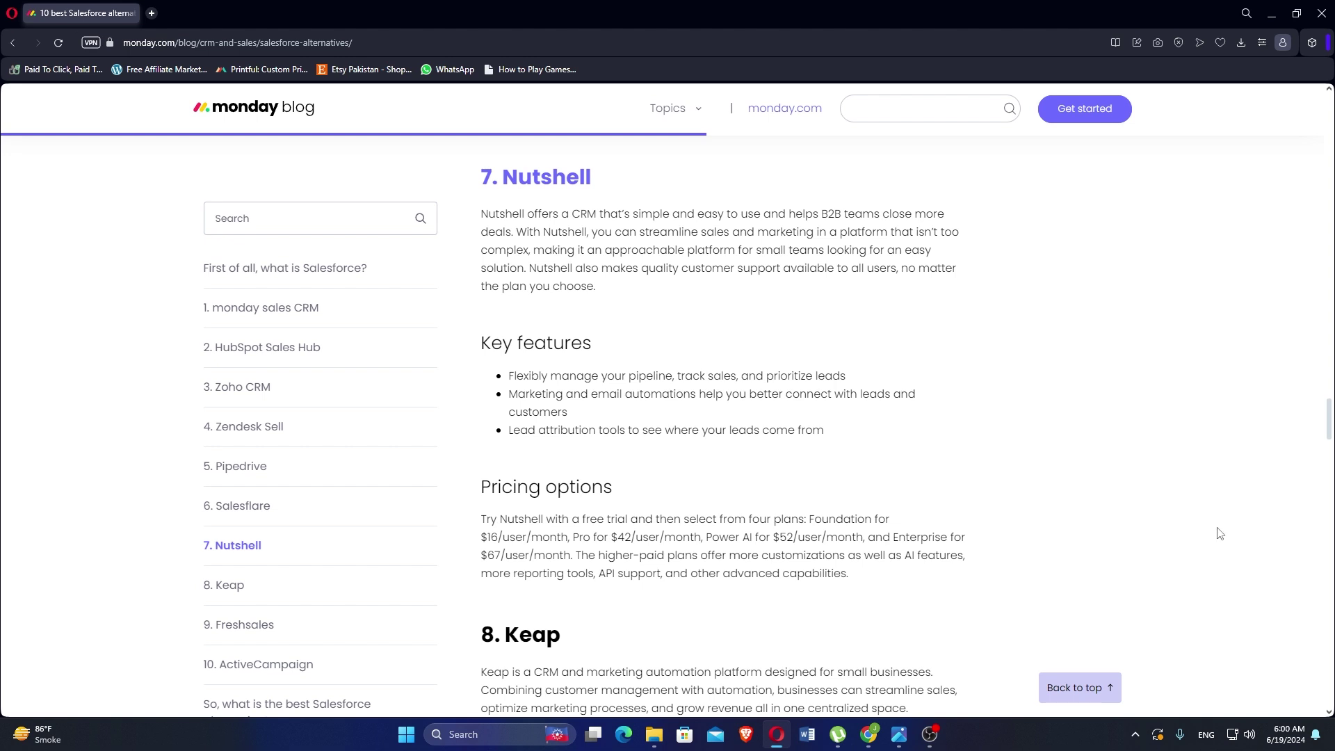
scroll(1220, 534, "down", 3)
scroll(1219, 534, "down", 3)
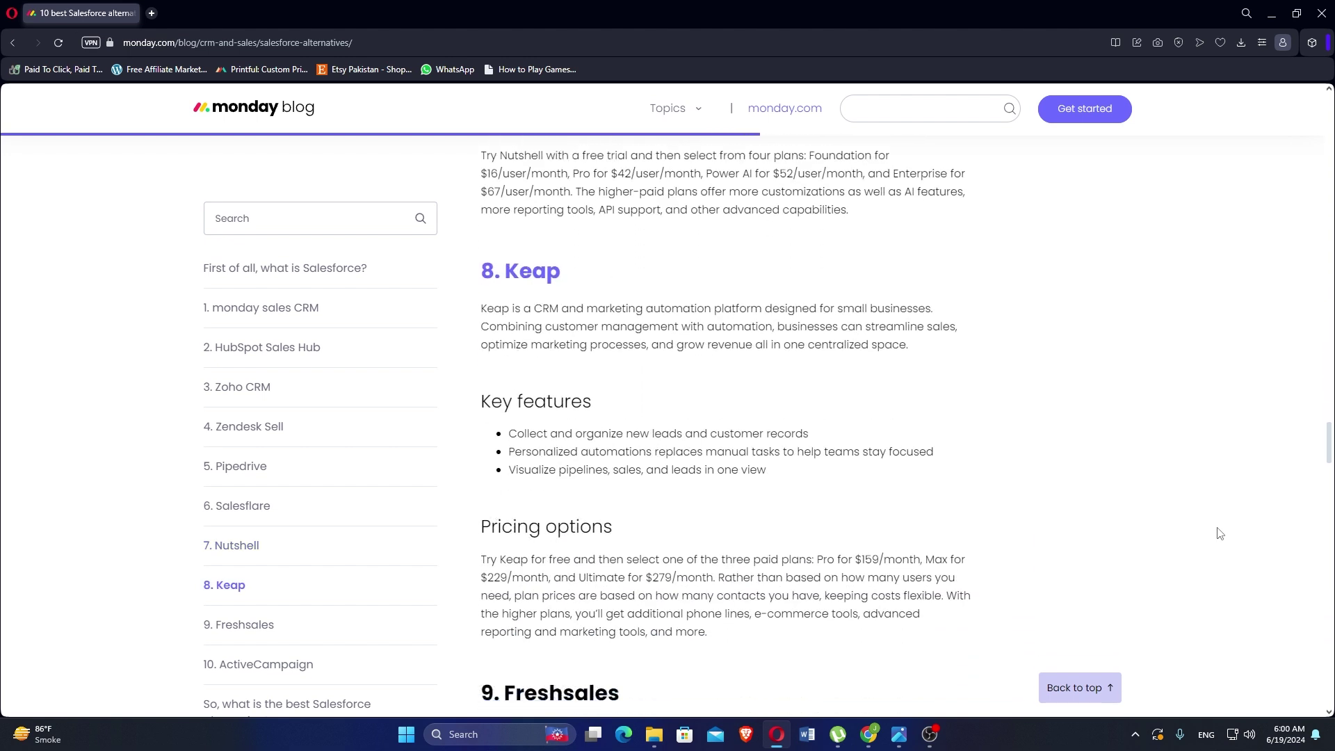
scroll(1220, 534, "down", 2)
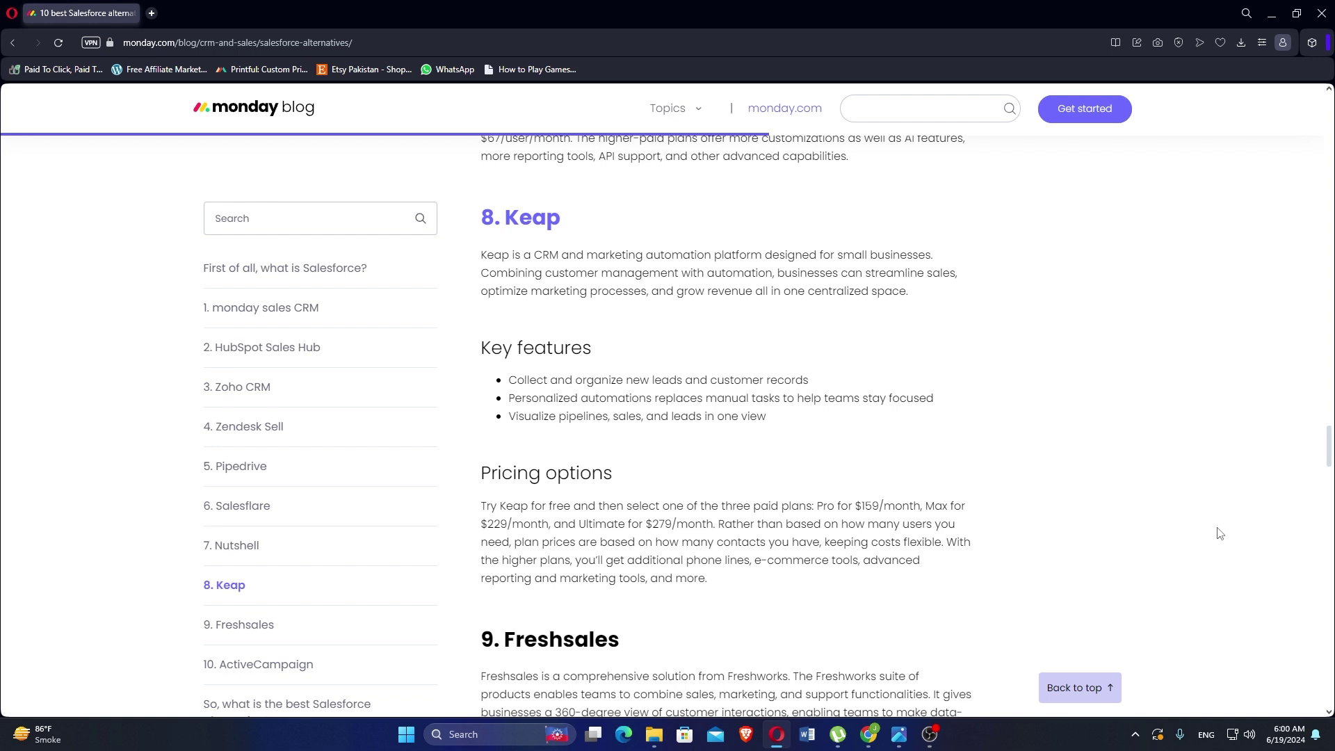
scroll(1220, 532, "down", 3)
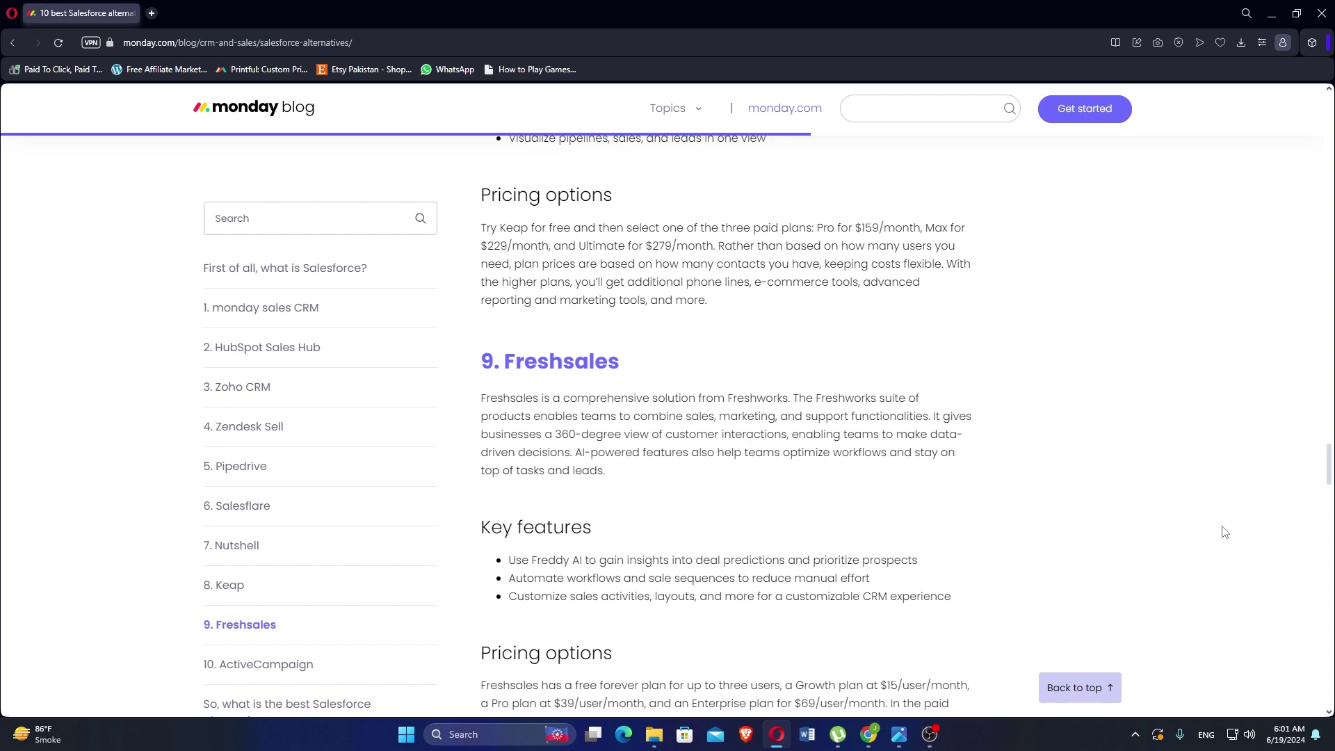
scroll(1225, 532, "down", 2)
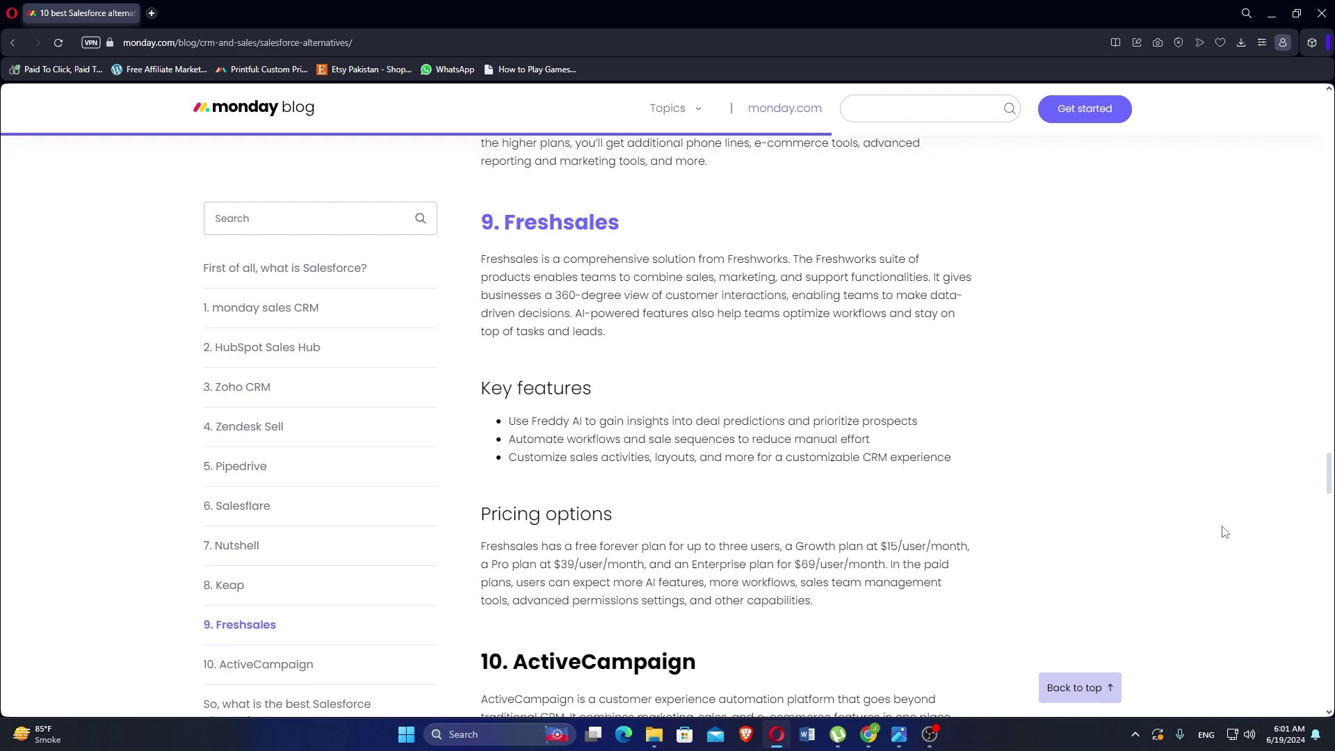
scroll(1225, 533, "down", 2)
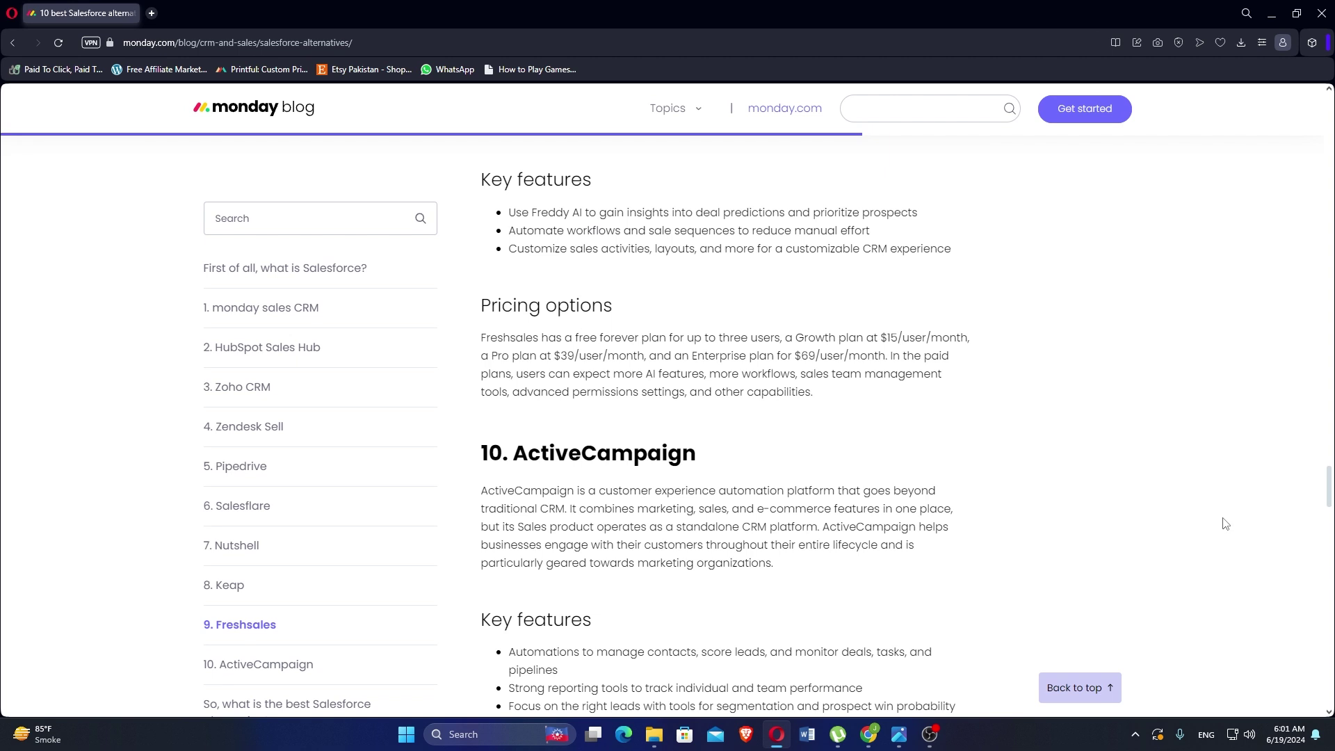
scroll(1226, 527, "down", 4)
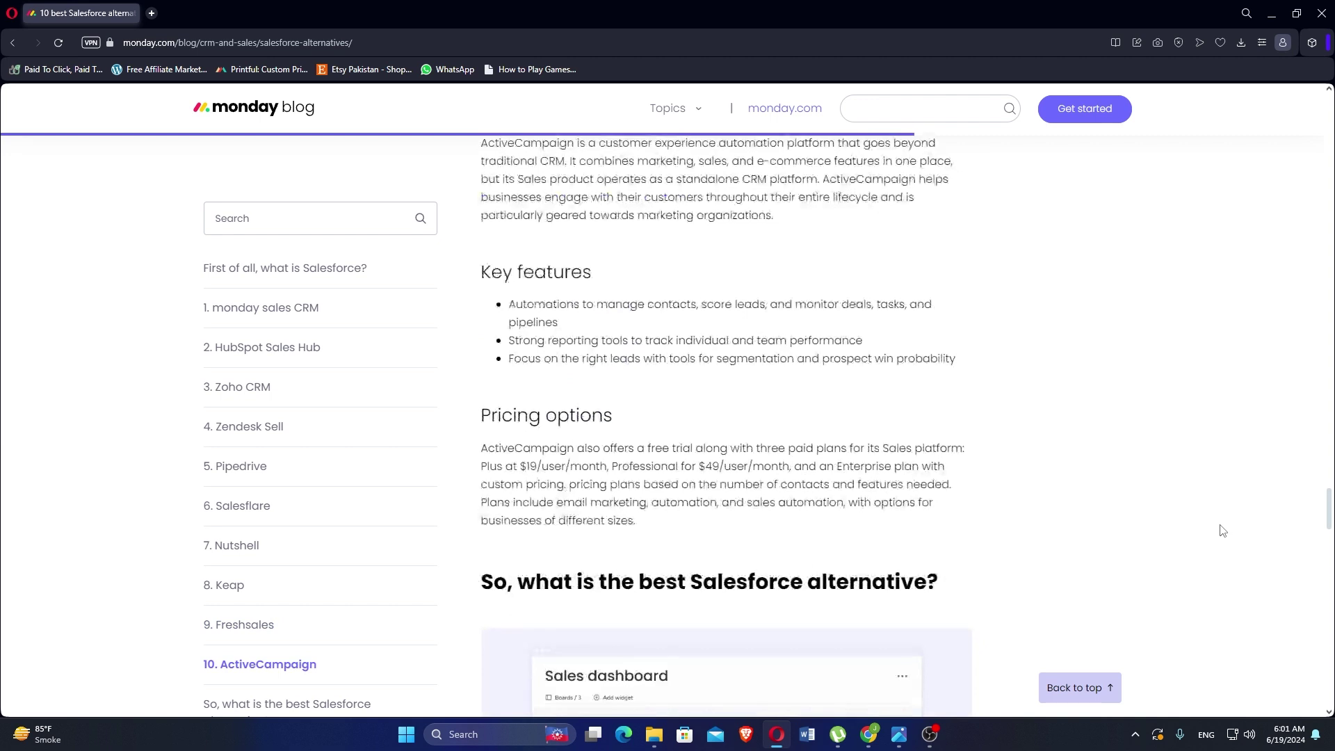
scroll(1222, 532, "up", 1)
scroll(1233, 531, "up", 1)
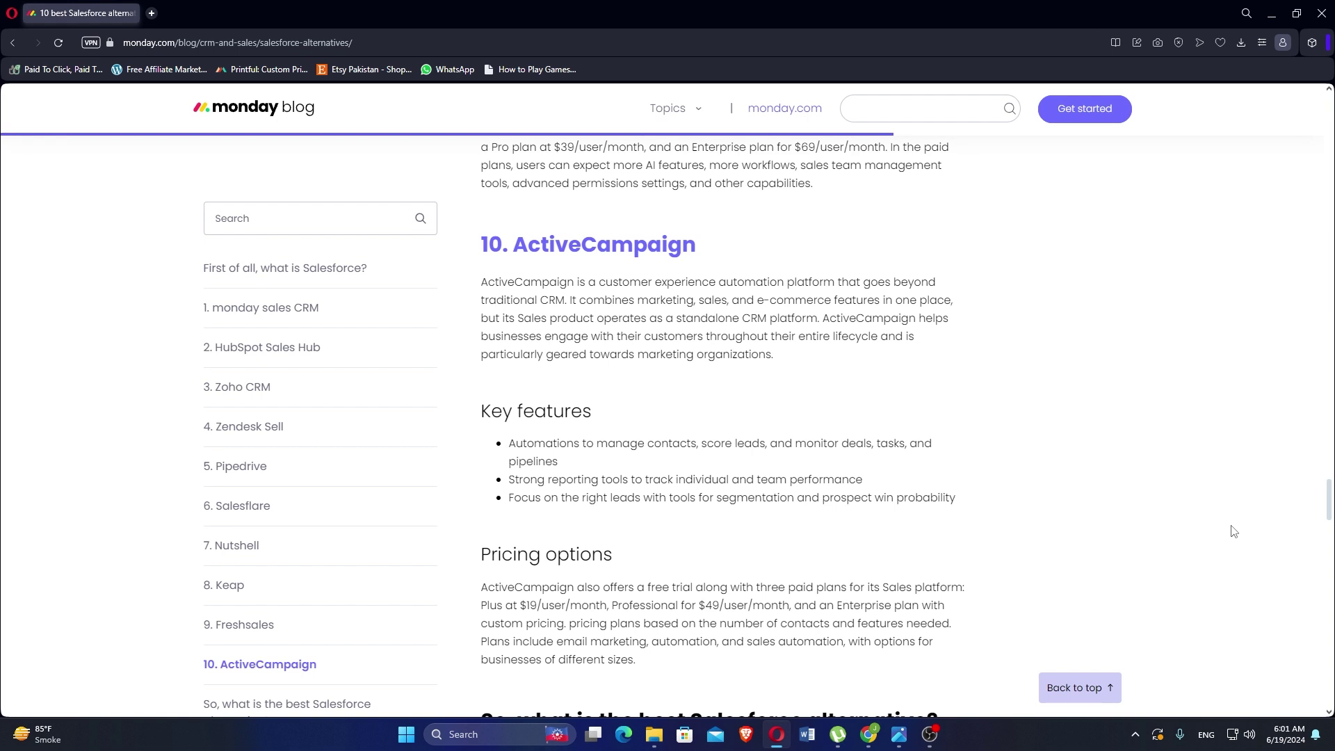
scroll(1294, 188, "down", 2)
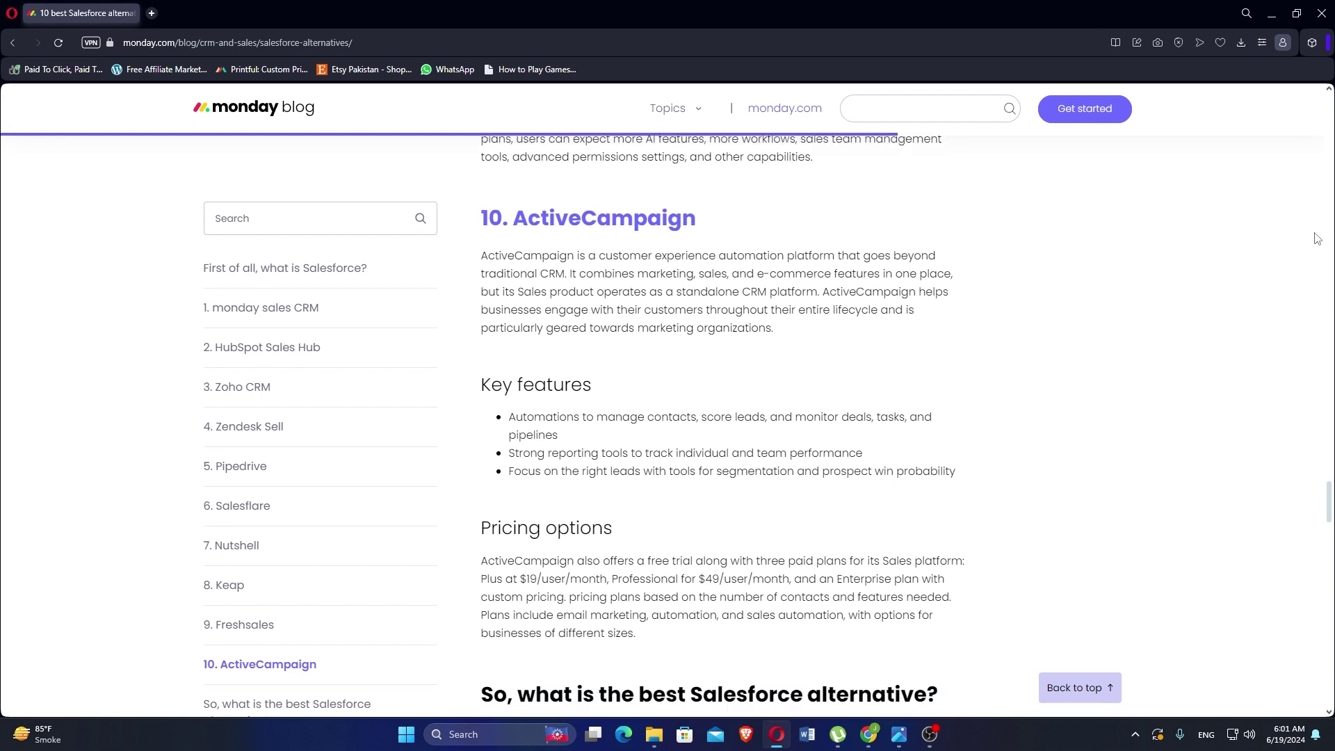
scroll(1294, 208, "down", 4)
scroll(1316, 239, "down", 2)
scroll(1316, 239, "down", 1)
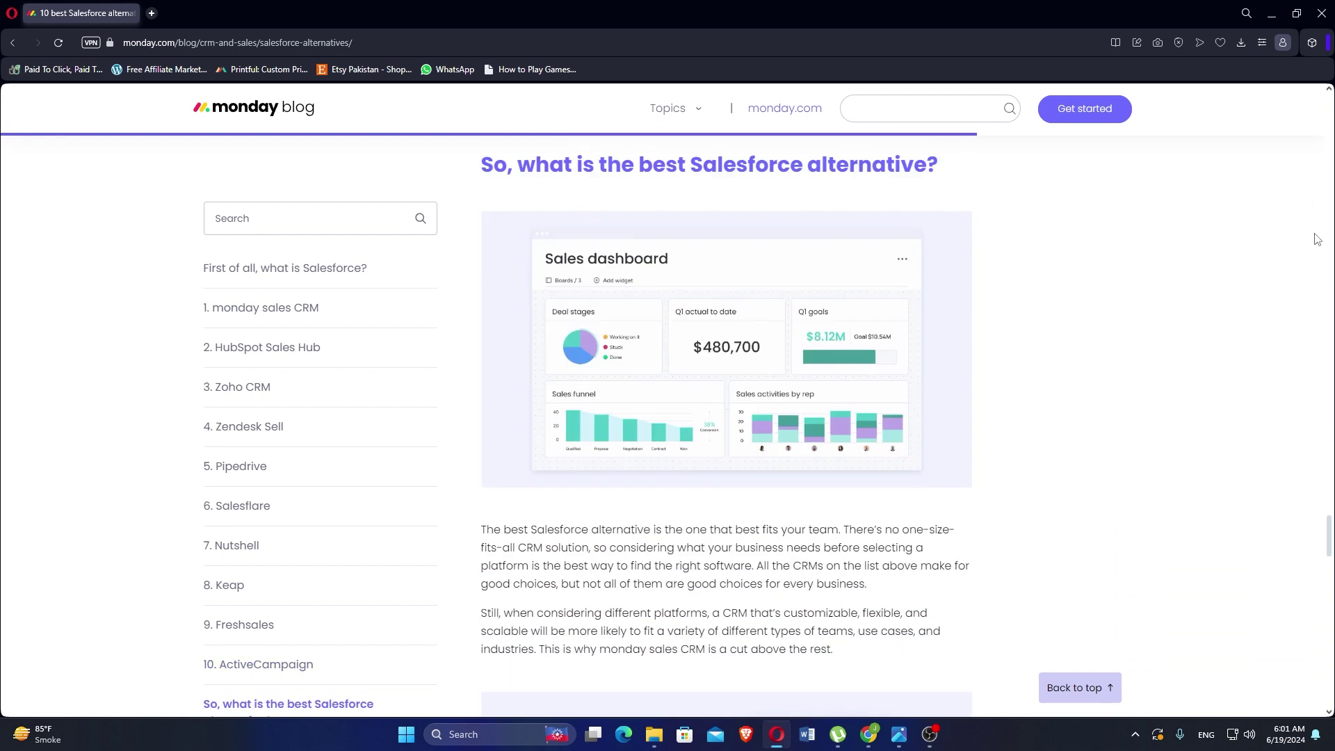
scroll(1316, 239, "down", 2)
scroll(1316, 240, "down", 2)
scroll(1317, 239, "down", 2)
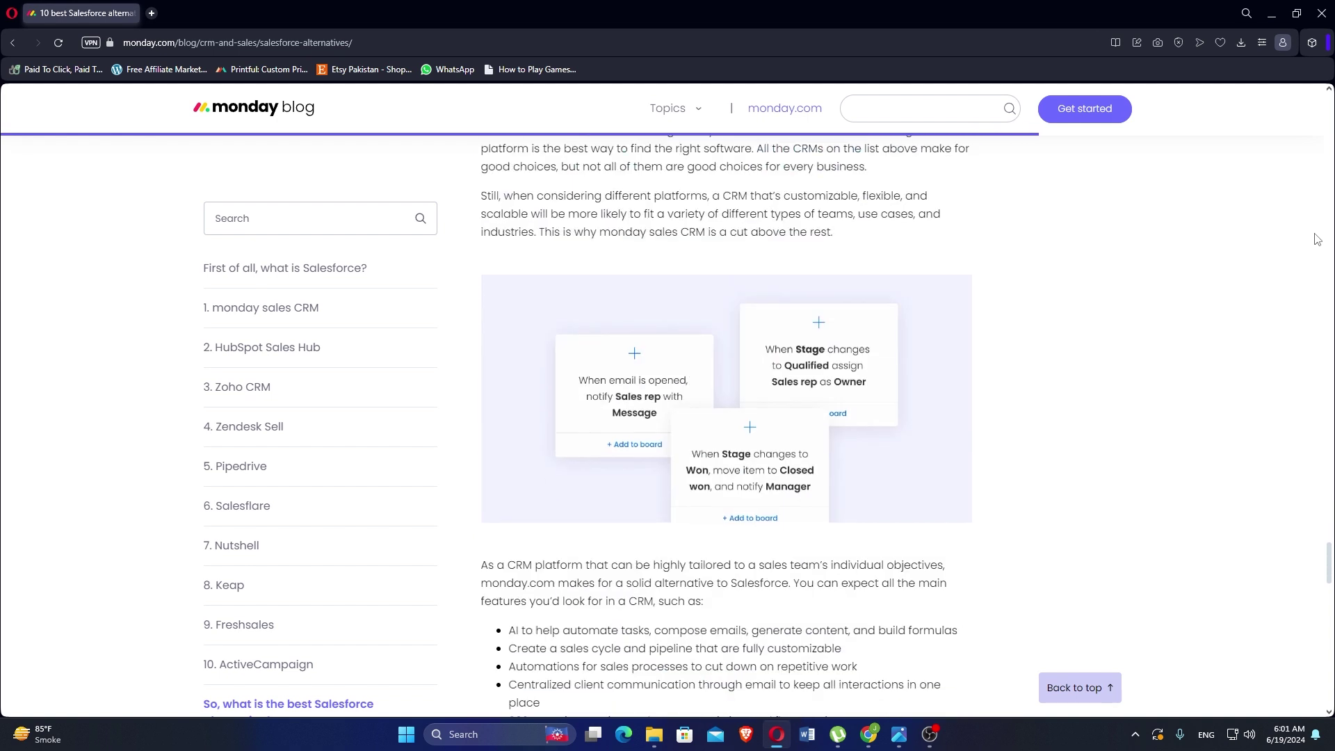
scroll(1317, 239, "down", 1)
scroll(1317, 238, "down", 2)
scroll(1316, 239, "down", 1)
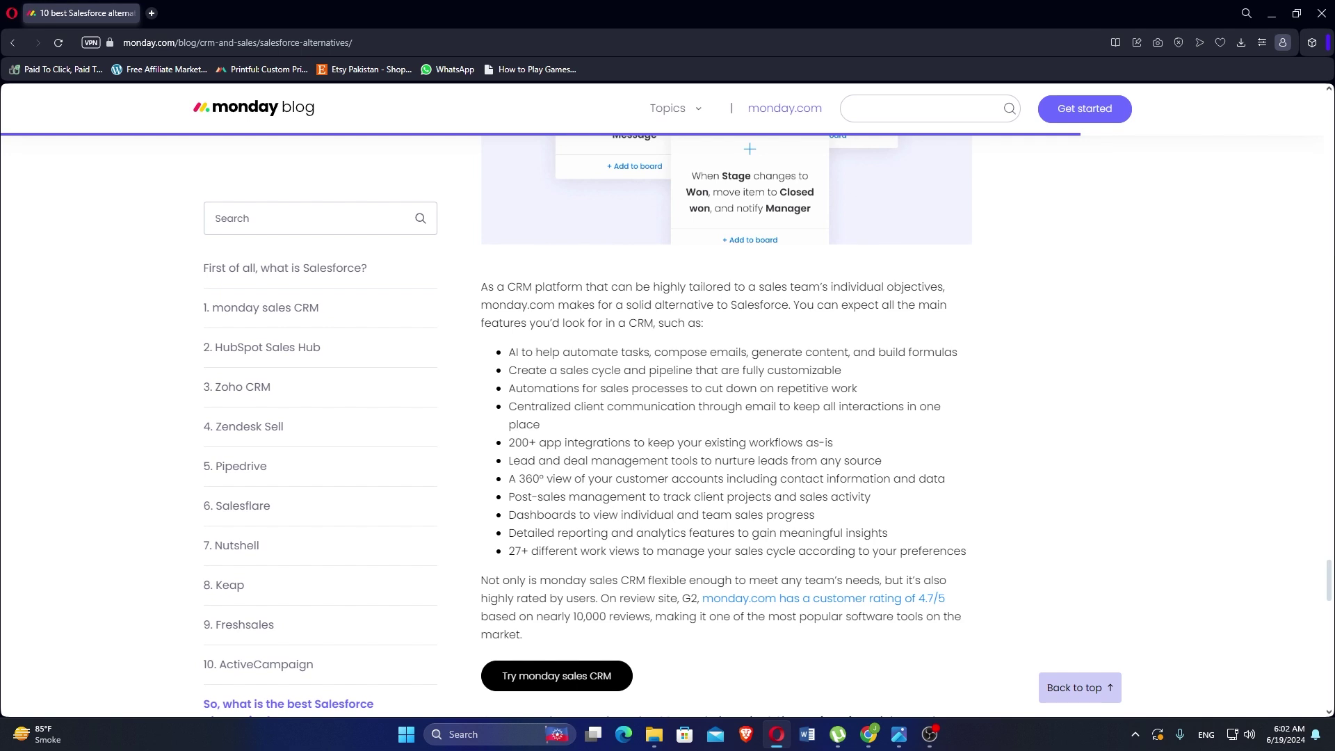
scroll(726, 418, "down", 2)
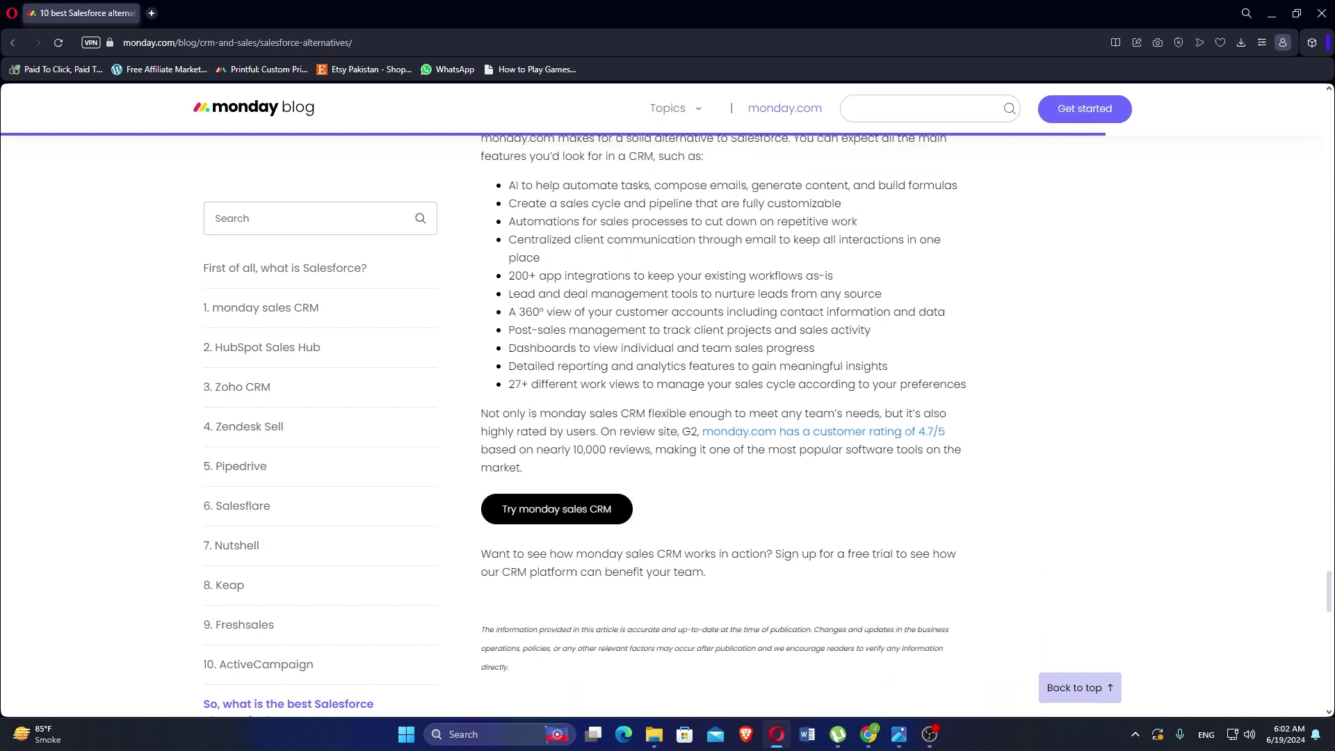